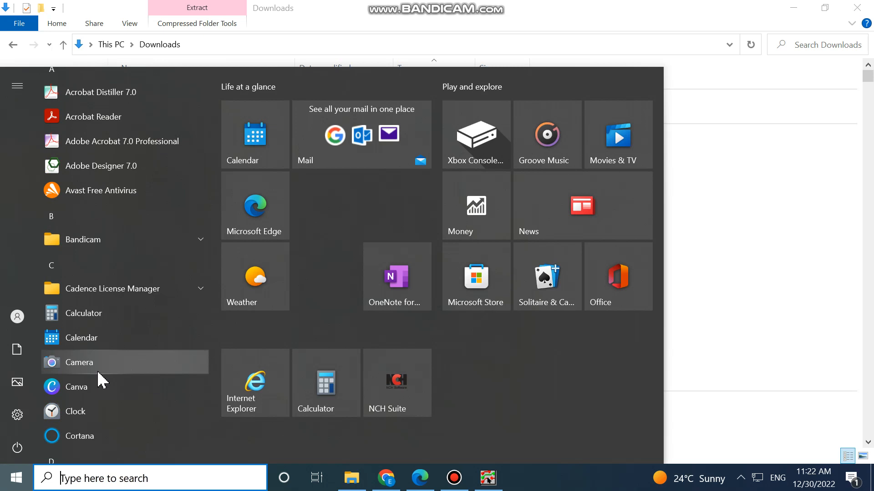
Step: Launch Layout from the OrCAD 10.0 program group
scroll(99, 380, "down", 8)
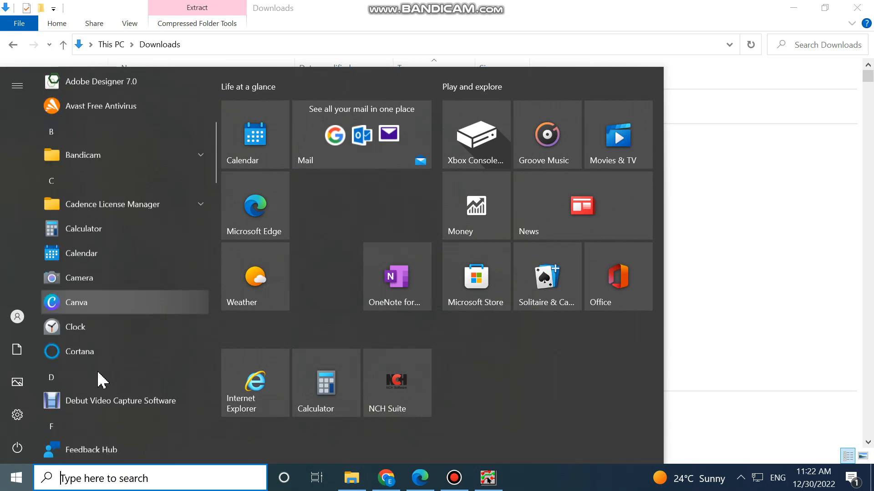
scroll(99, 373, "down", 6)
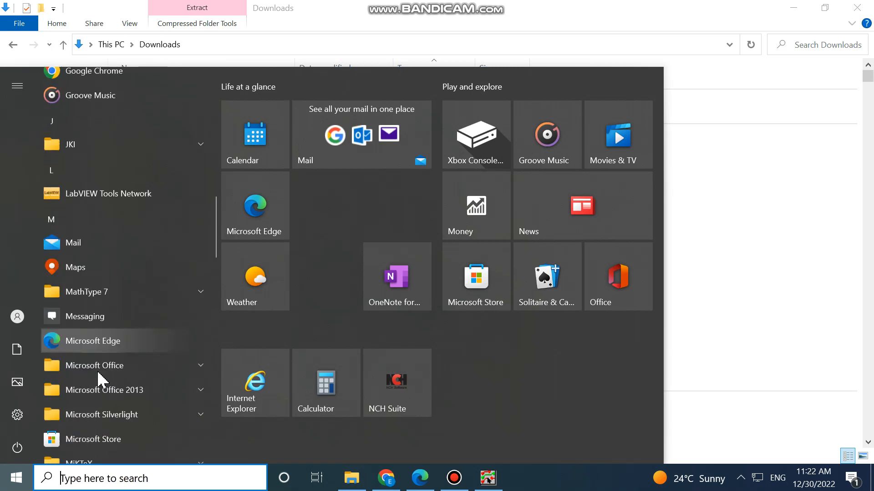
scroll(99, 380, "down", 6)
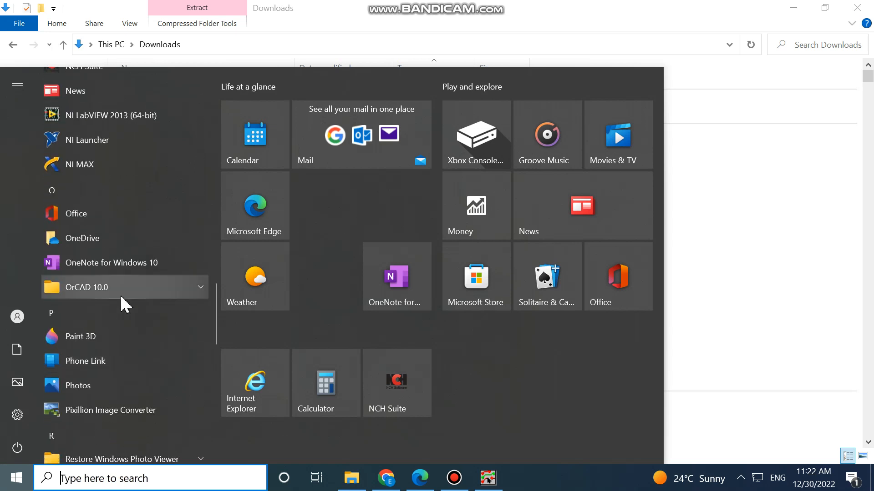
left_click(122, 291)
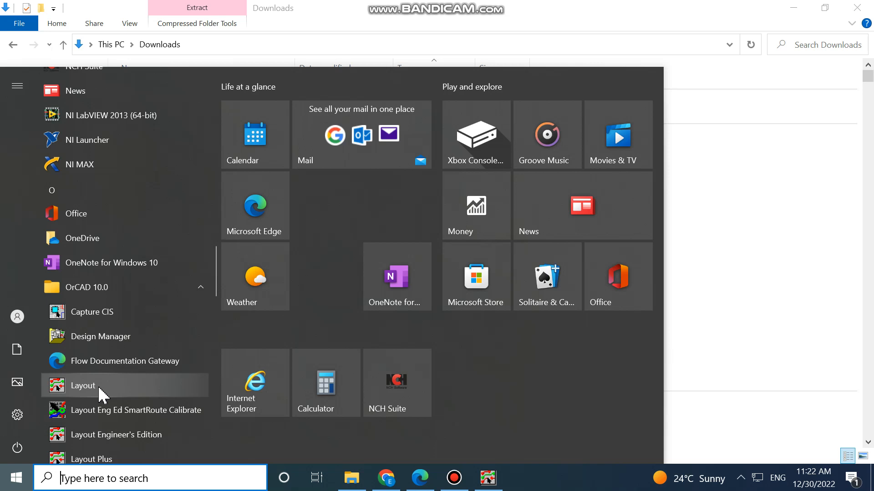
left_click(99, 388)
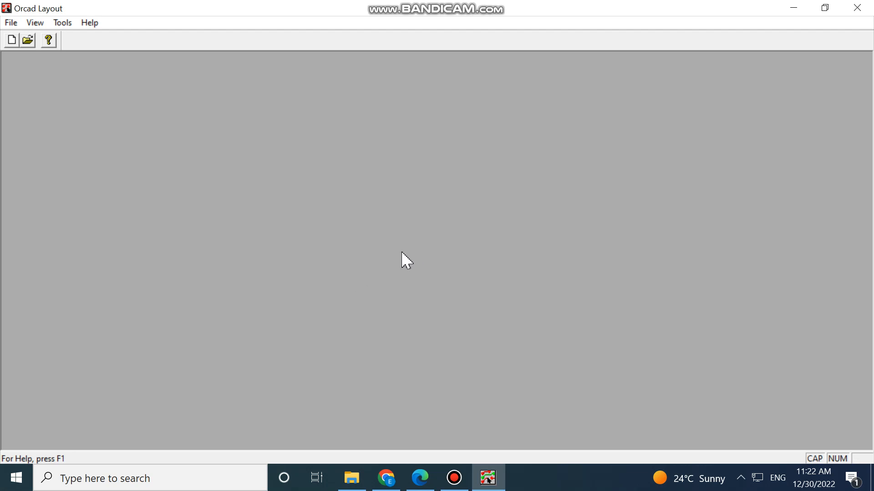
Step: Open the Library Manager and create a new footprint named RESISTOR_FOOTPRINT in English units
left_click(64, 26)
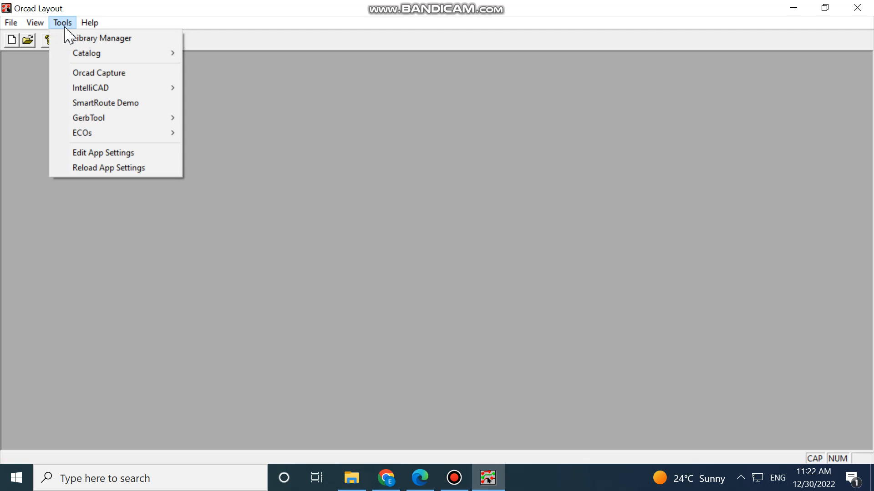
left_click(75, 41)
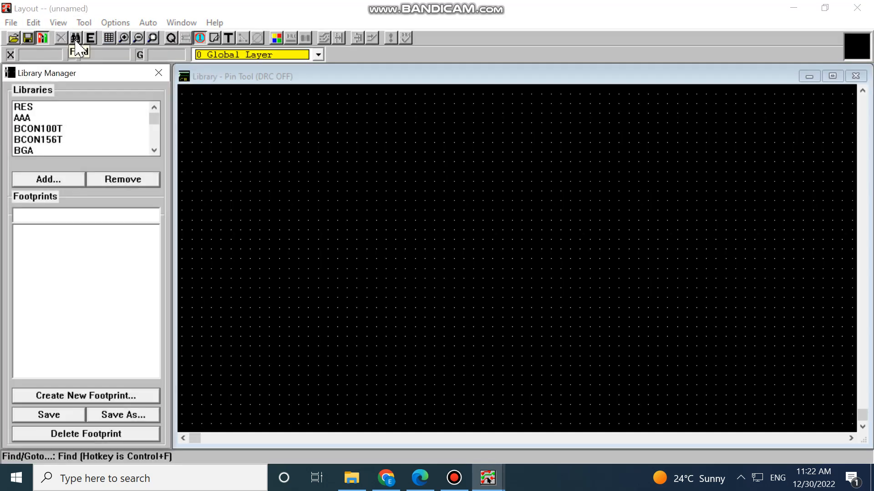
left_click(104, 396)
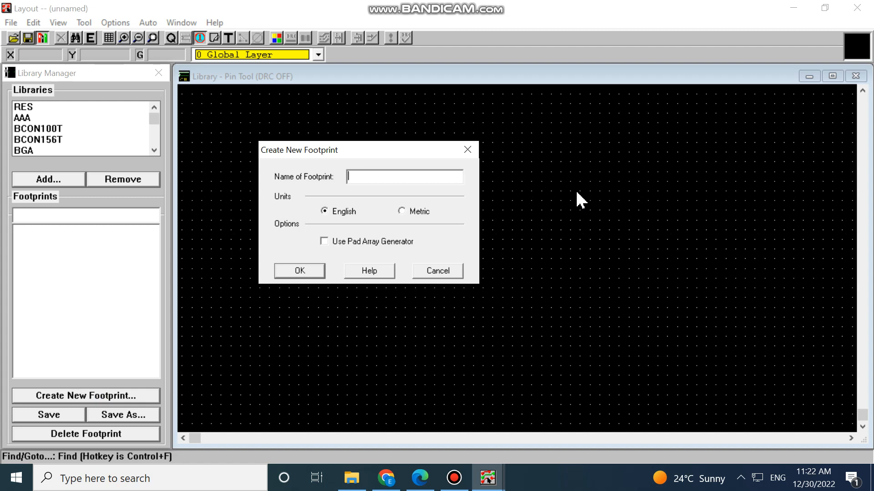
type("RESISTOR")
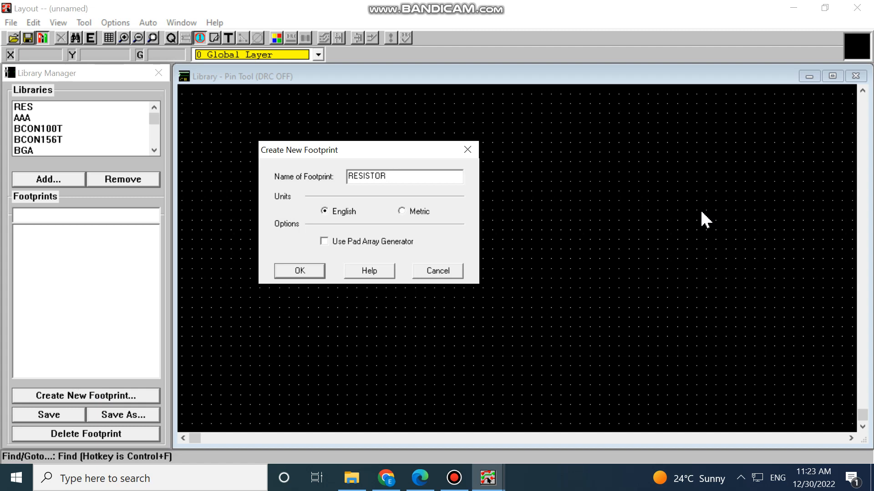
type("_FOOTPRINT")
left_click(301, 271)
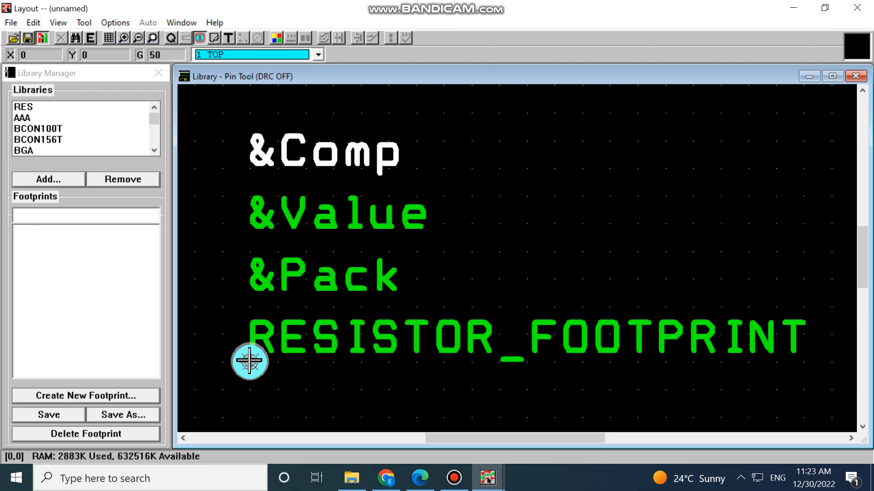
left_click(249, 361)
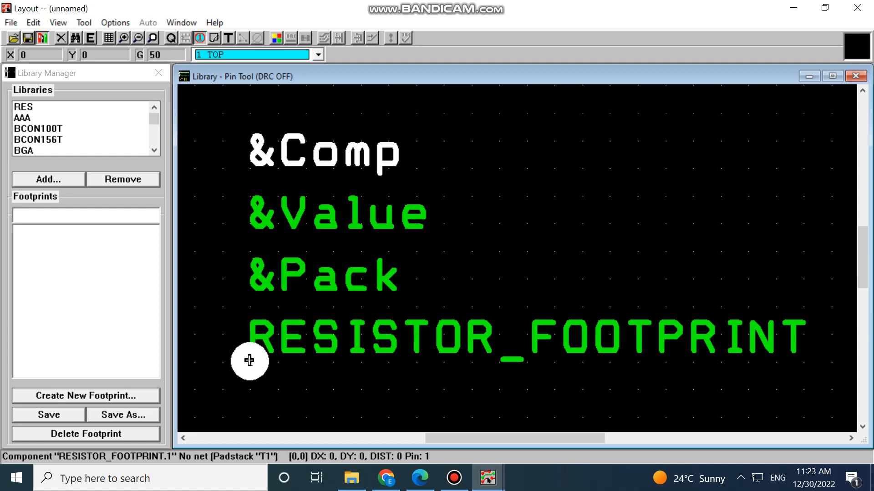
left_click(249, 361)
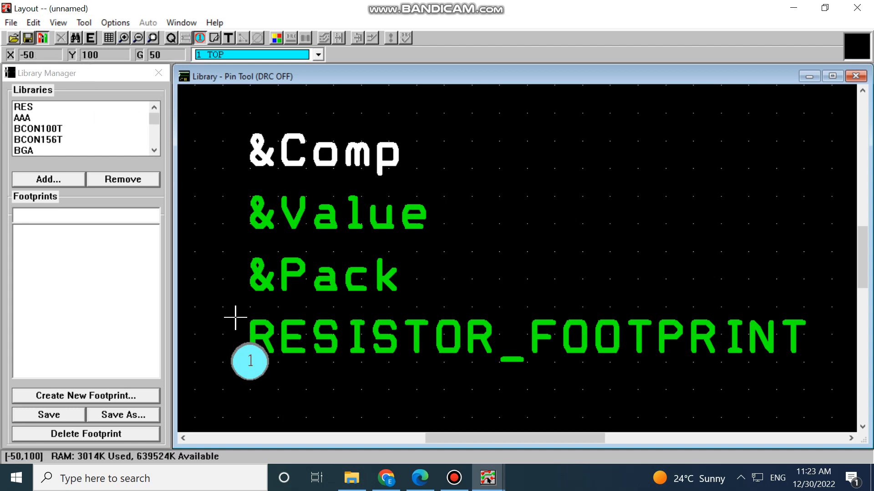
left_click(250, 362)
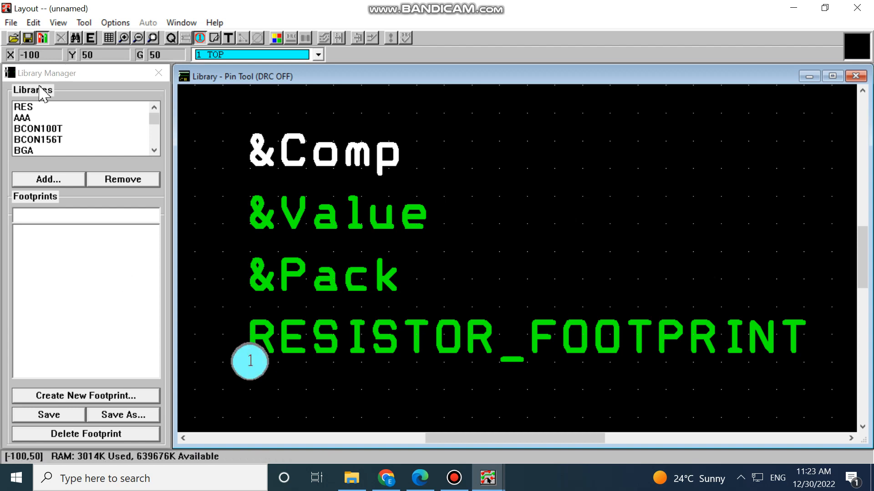
Step: In the Padstacks spreadsheet, rename padstack T1 to RESISTOR_R and set the pad shape of all its layers to Undefined
left_click(57, 23)
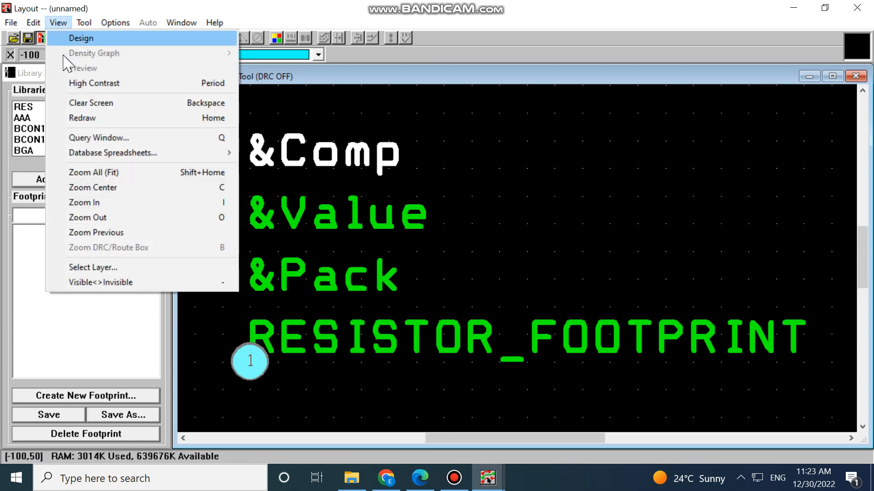
mouse_move(96, 153)
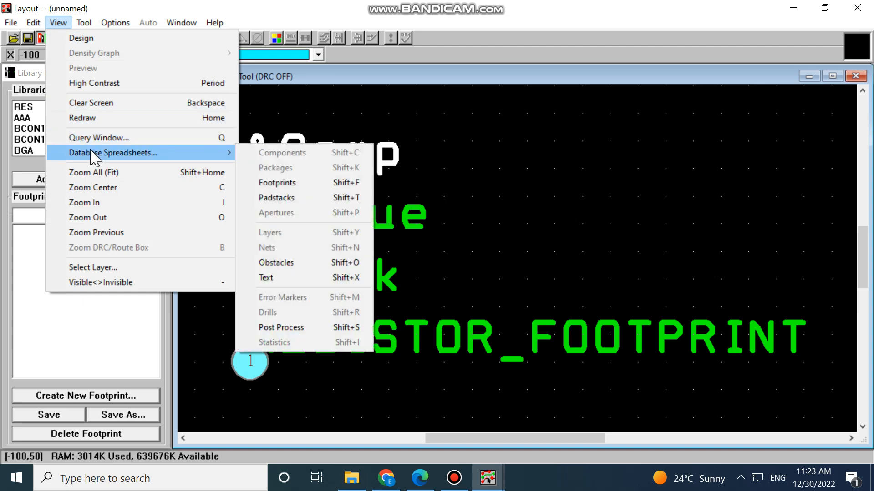
left_click(277, 198)
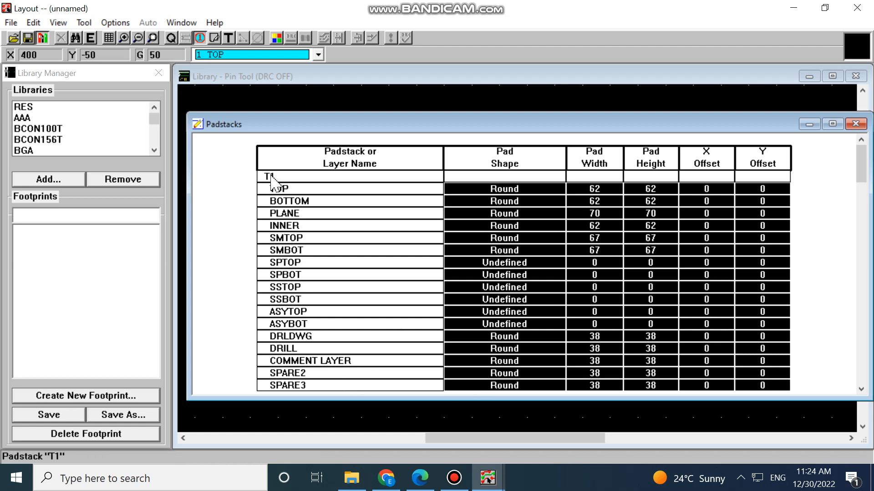
double_click(270, 176)
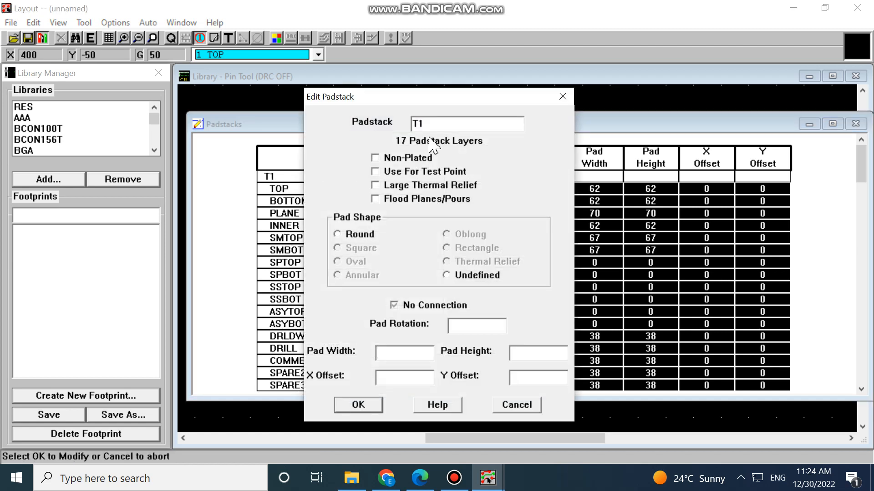
left_click_drag(430, 123, 409, 123)
type("RESISTOR_")
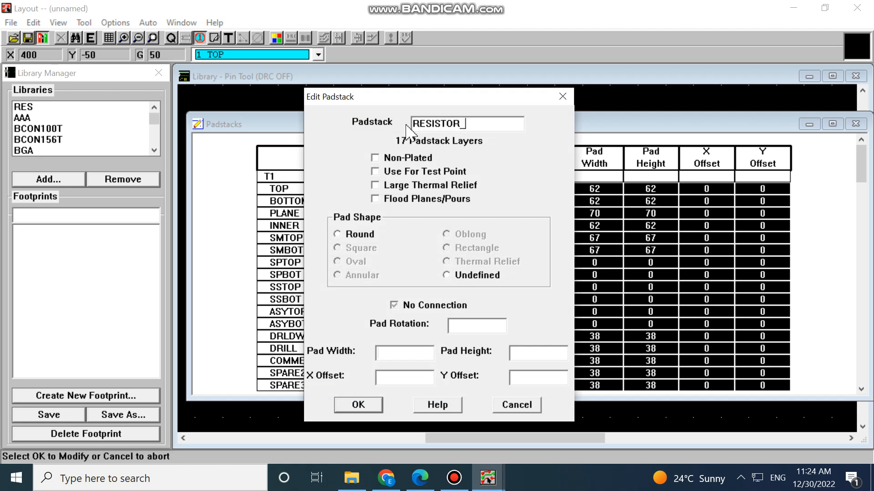
type("R")
left_click(446, 275)
left_click_drag(420, 98, 271, 97)
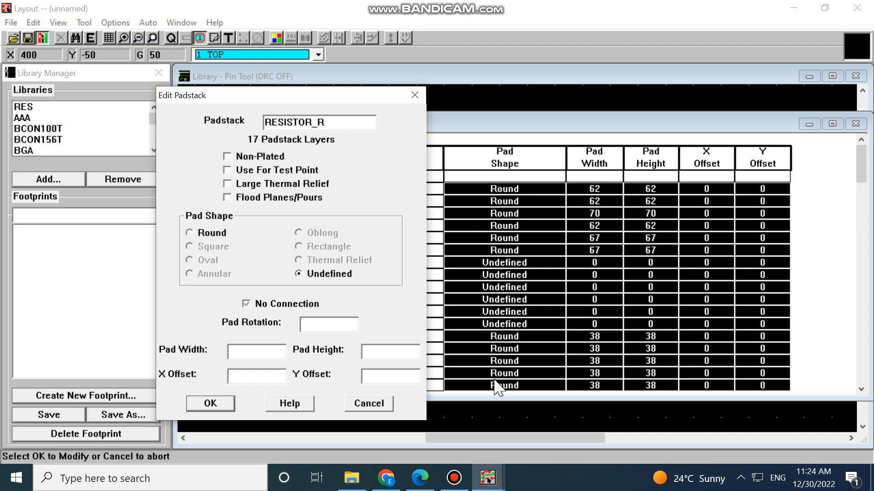
left_click(227, 405)
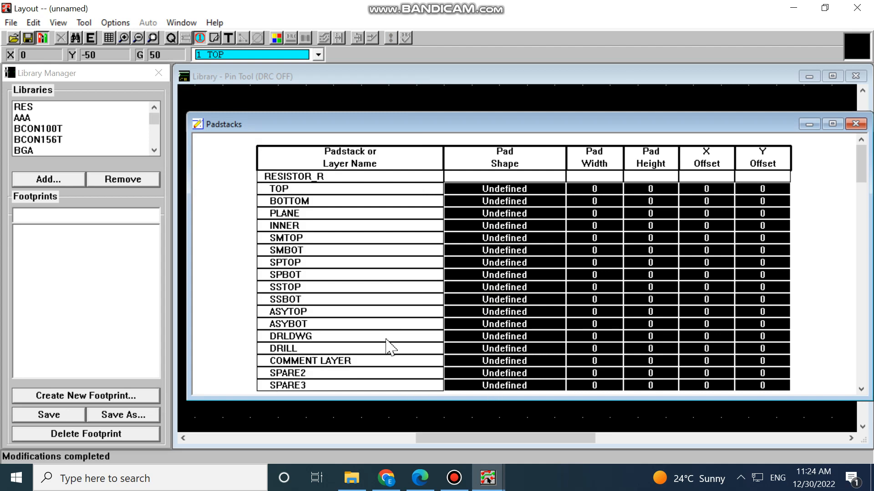
Step: Give the DRILL layer of padstack RESISTOR_R a round pad with width 40 and height 40
left_click(286, 354)
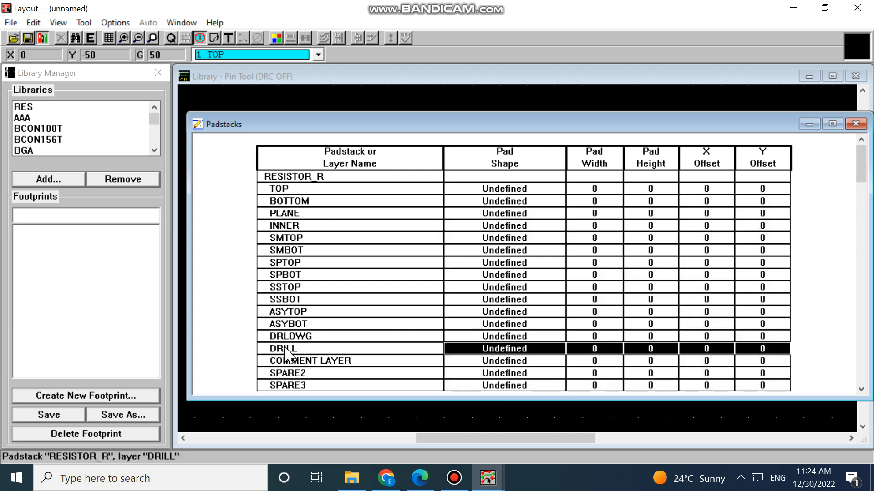
double_click(284, 349)
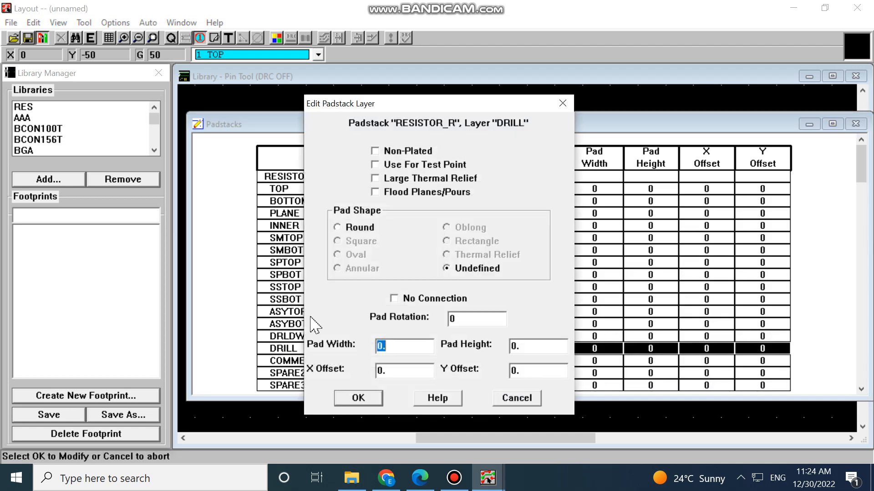
left_click(338, 228)
double_click(398, 347)
type("40")
double_click(514, 347)
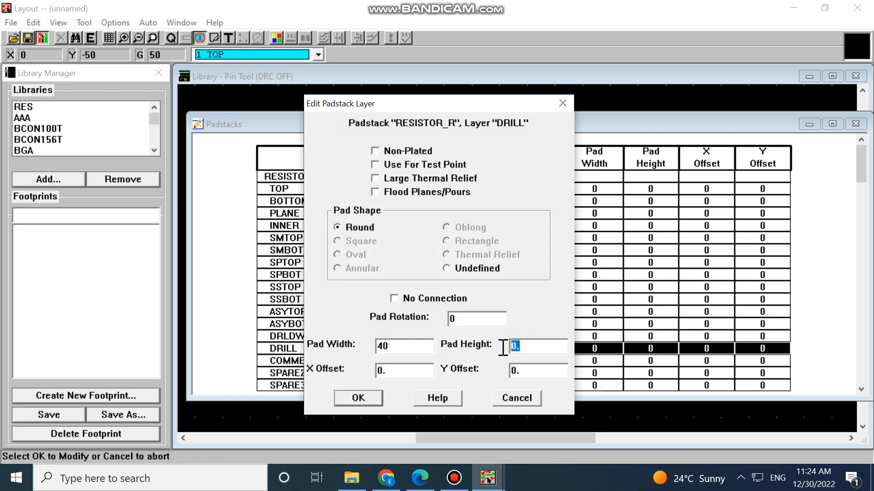
type("40")
left_click(376, 399)
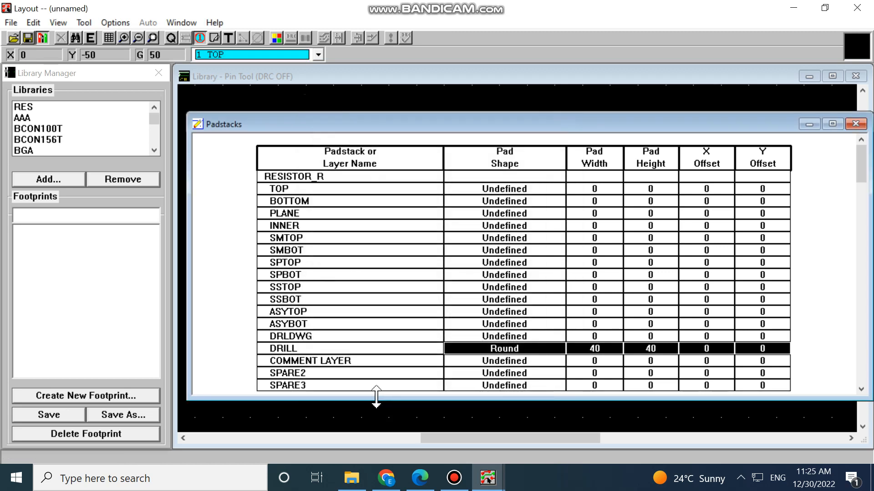
Step: Give the DRLDWG layer of padstack RESISTOR_R a round pad with width 40 and height 40
double_click(307, 339)
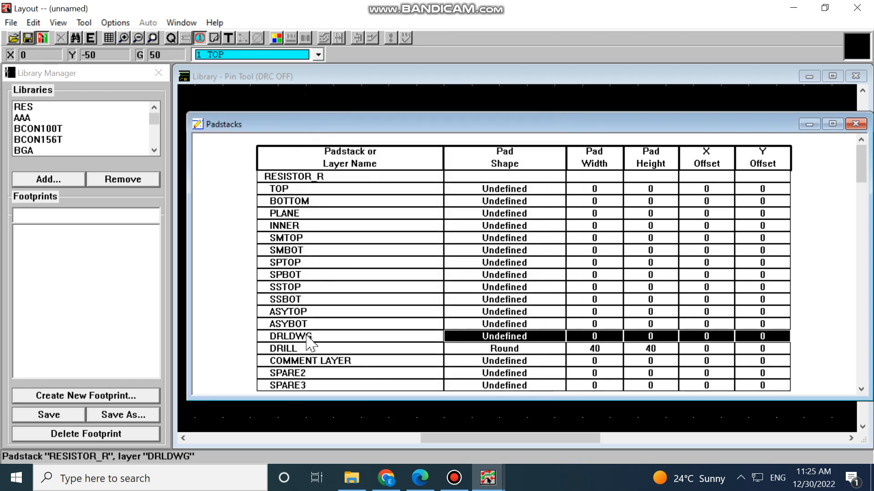
left_click(368, 229)
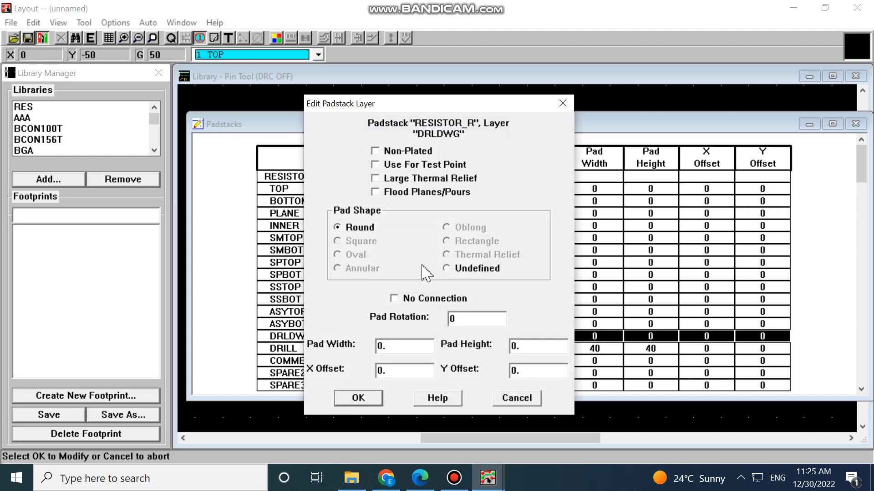
double_click(384, 347)
type("40")
double_click(511, 347)
type("40")
left_click(370, 403)
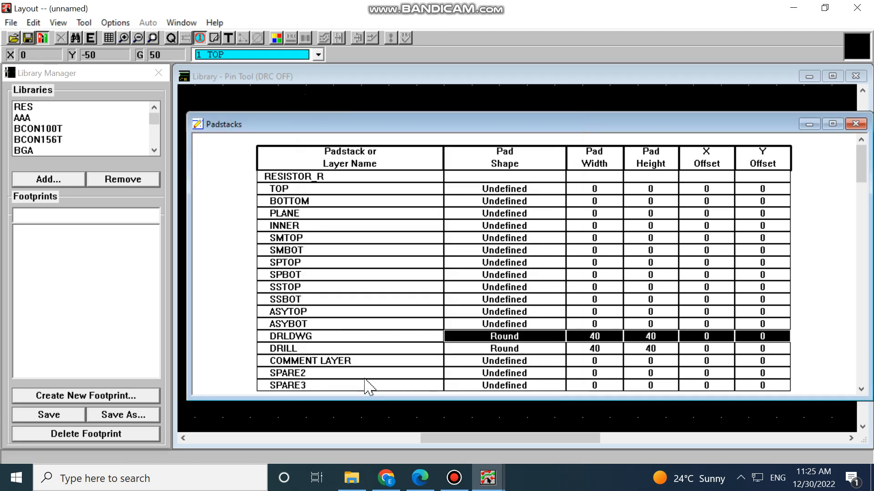
right_click(305, 342)
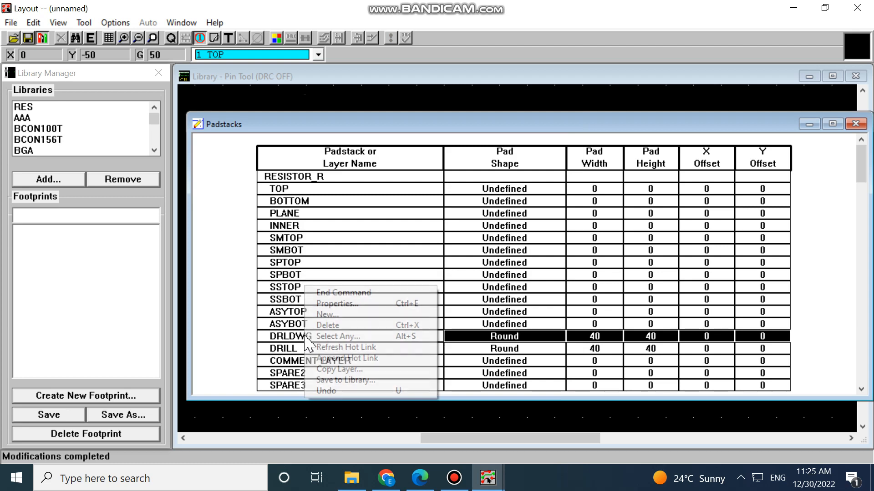
left_click(321, 305)
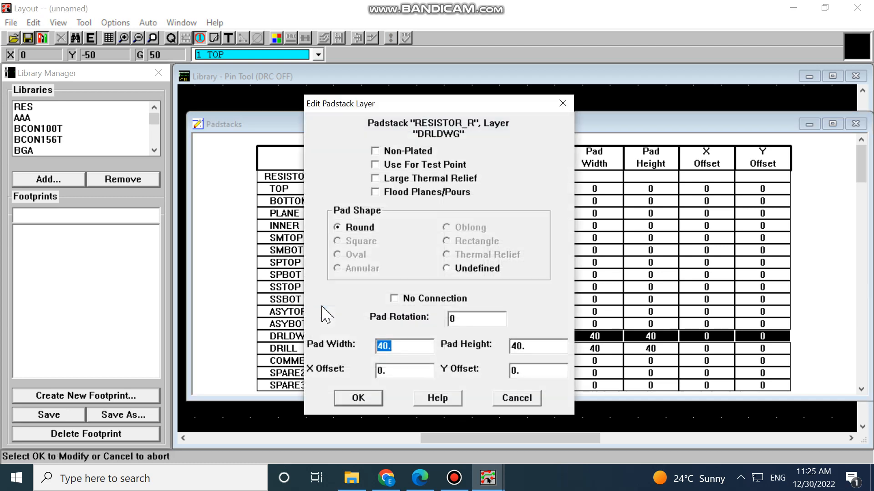
left_click(512, 399)
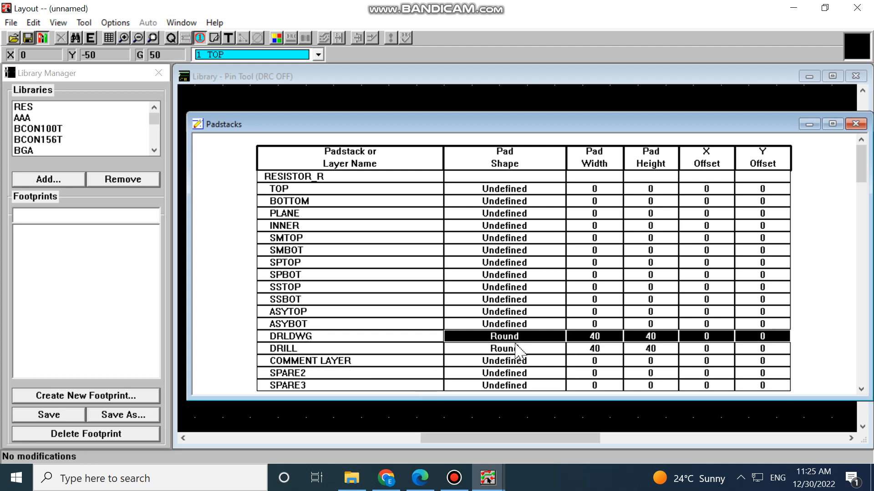
Step: Give the TOP layer of padstack RESISTOR_R a round pad with width 60 and height 60
double_click(284, 193)
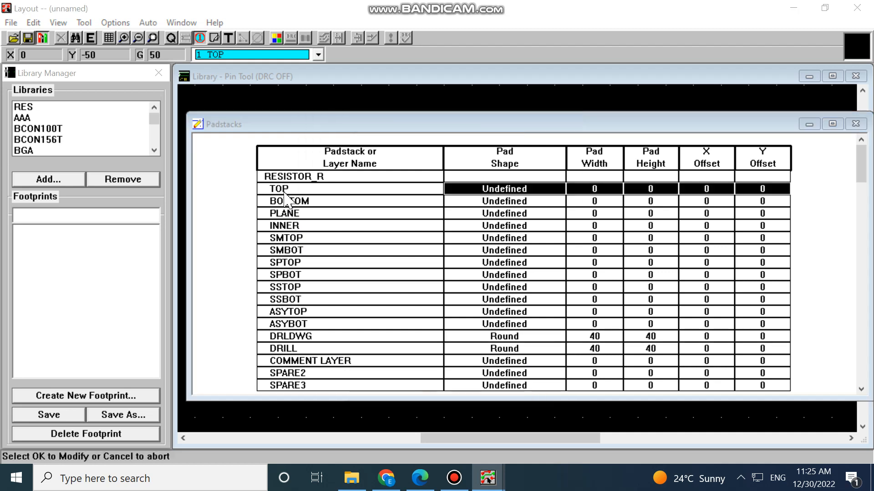
left_click(349, 231)
double_click(377, 345)
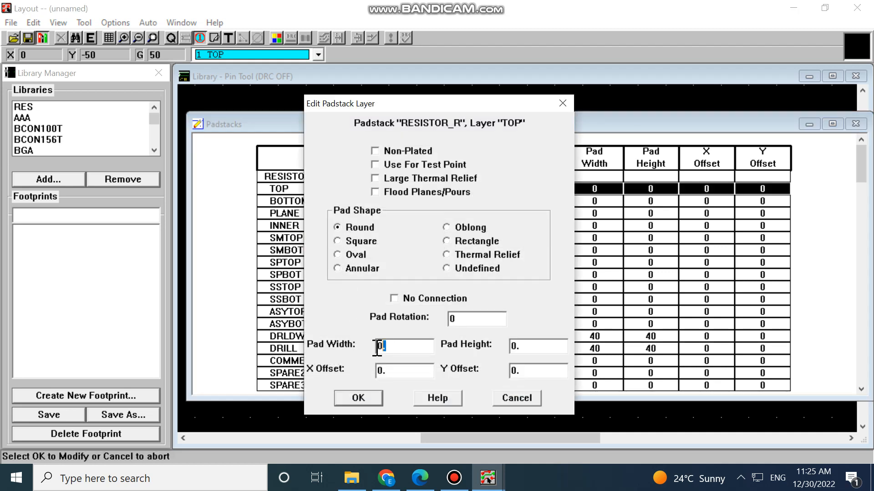
type("60")
double_click(519, 347)
type("60")
left_click(359, 398)
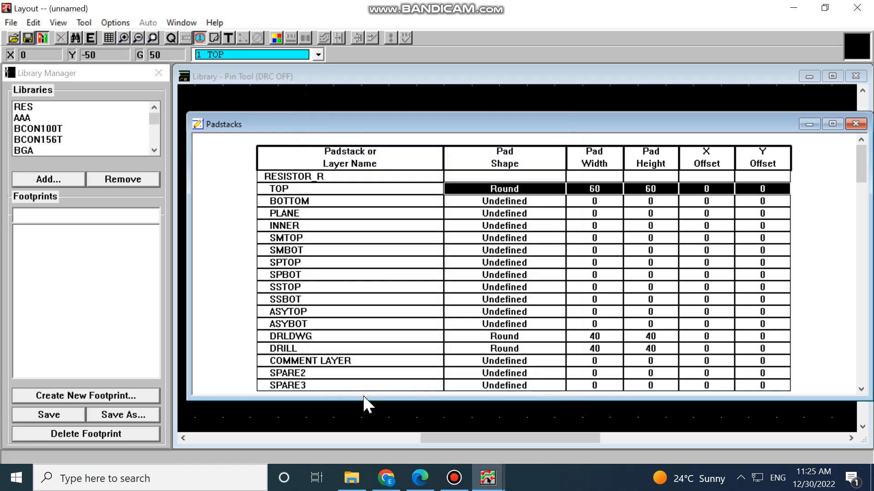
Step: Give the BOTTOM layer of padstack RESISTOR_R a round pad with width 60 and height 60
double_click(298, 202)
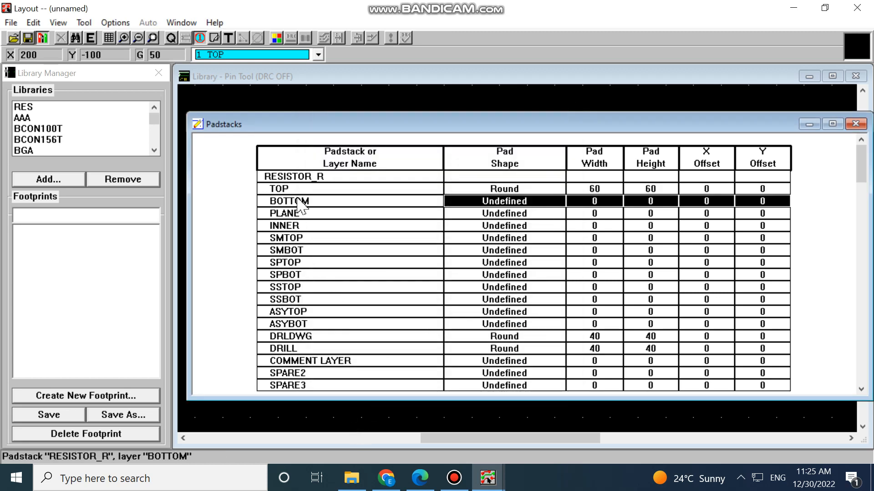
left_click(338, 228)
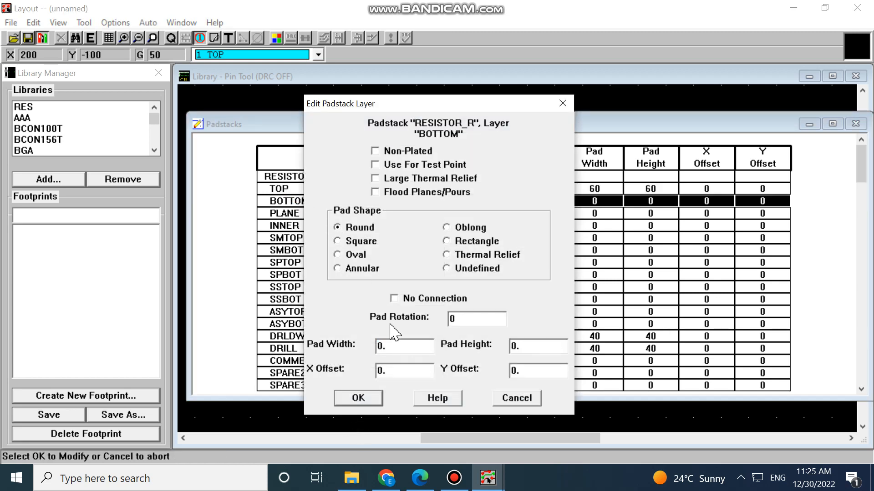
double_click(379, 347)
type("60")
double_click(513, 347)
type("60")
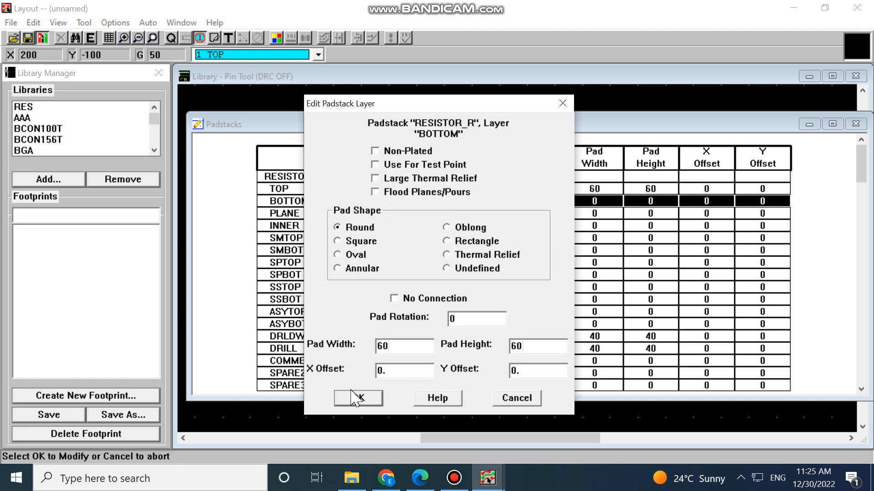
left_click(358, 398)
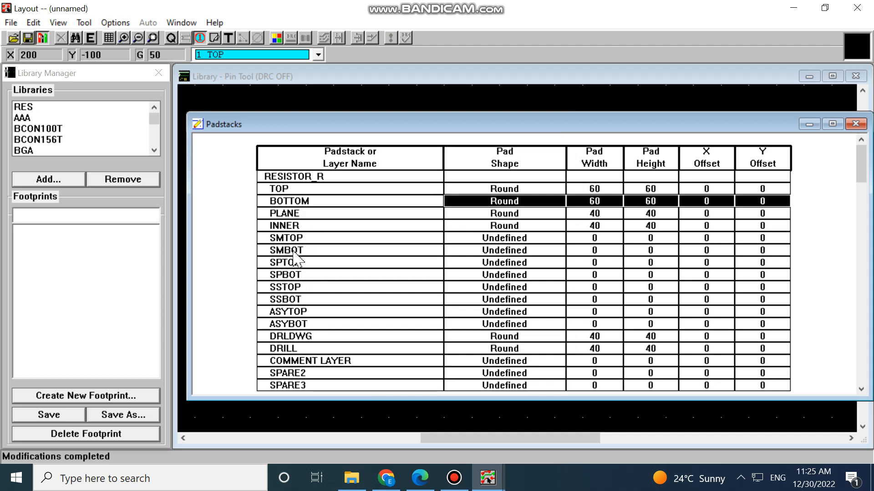
Step: Give the SMTOP layer of padstack RESISTOR_R a round pad with width 65 and height 65
double_click(298, 238)
left_click(337, 227)
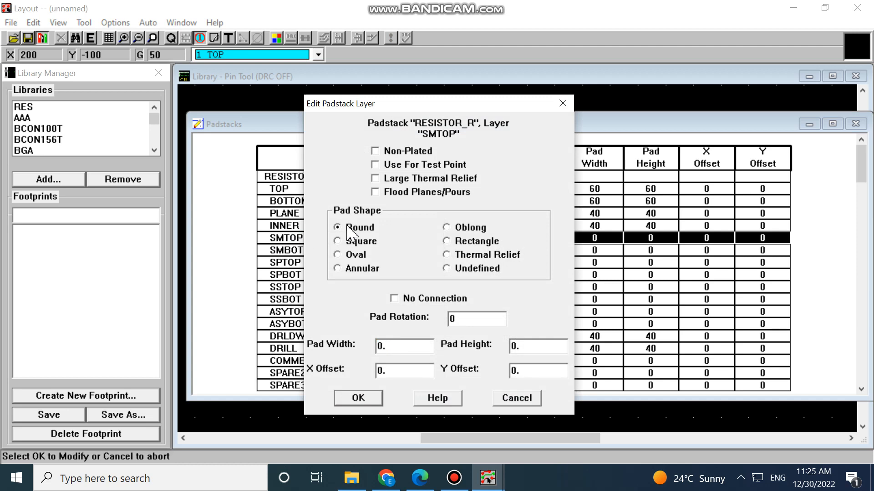
double_click(397, 347)
type("65")
double_click(529, 350)
type("65")
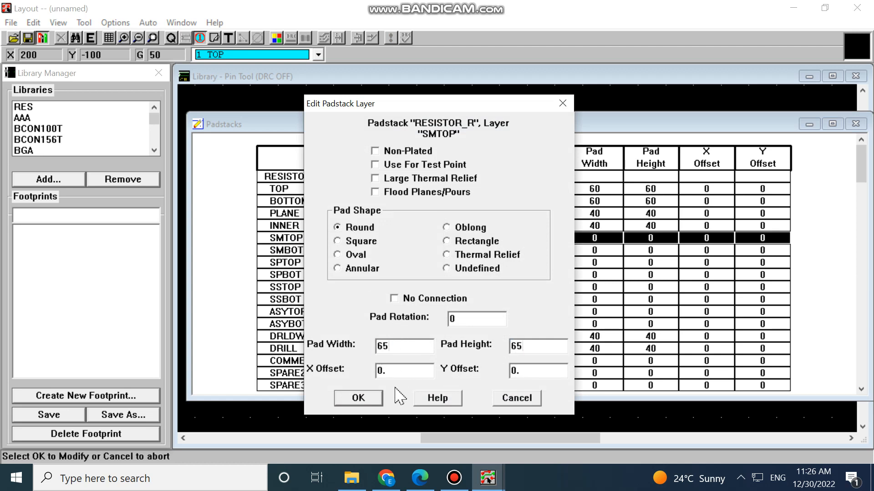
left_click(367, 395)
Step: Give the SMBOT layer of padstack RESISTOR_R a round pad with width 65 and height 65
double_click(301, 250)
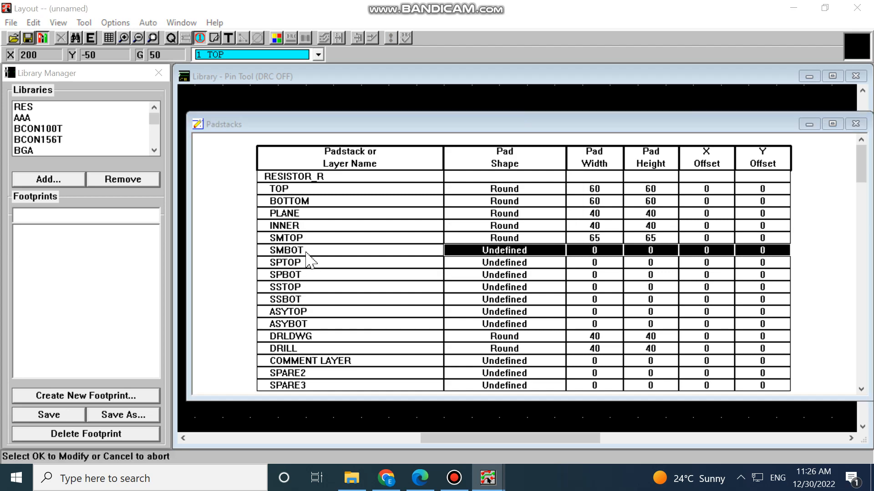
left_click(337, 227)
double_click(381, 347)
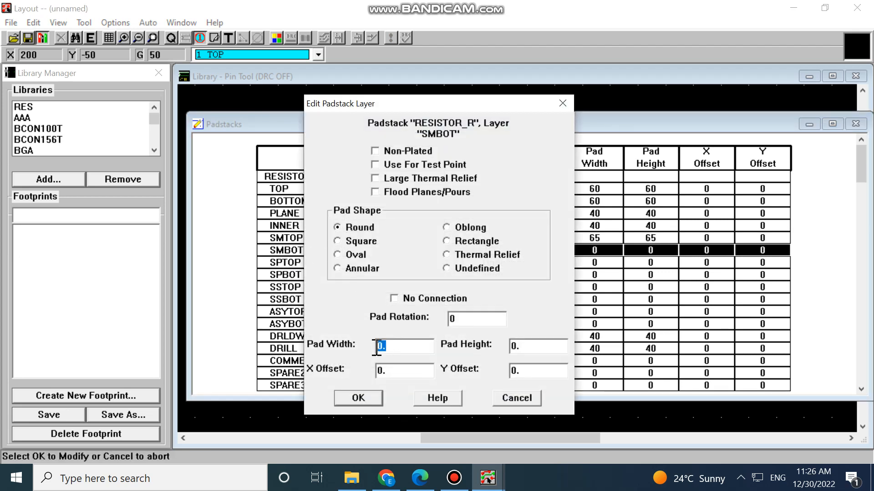
type("65")
double_click(527, 347)
type("65")
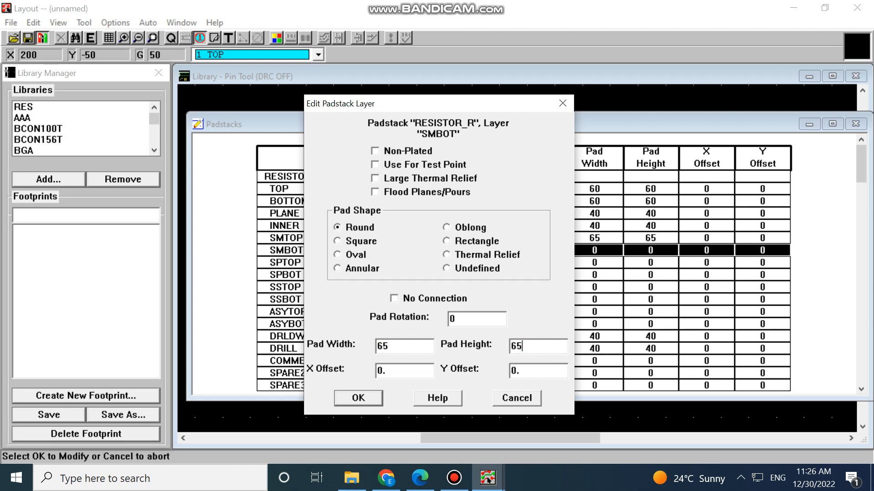
left_click(357, 399)
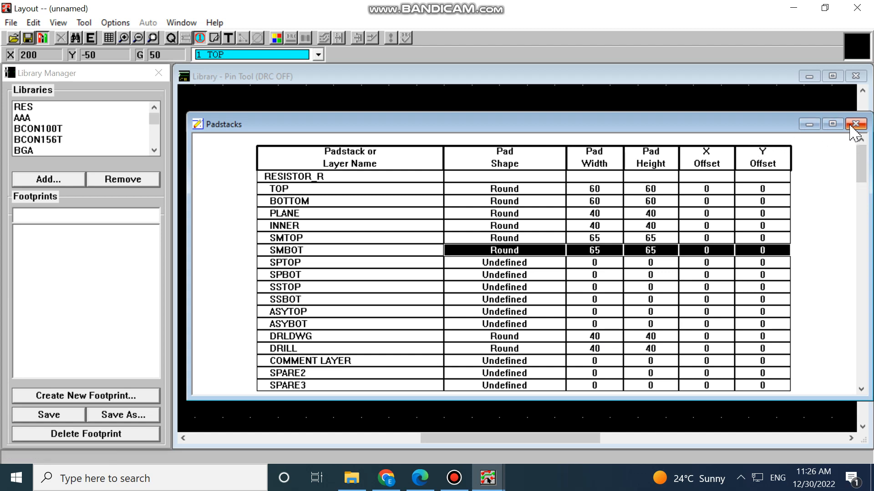
Step: Look through the other padstacks, check the RESISTOR_R layer values, and close the Padstacks spreadsheet
left_click_drag(863, 178, 863, 378)
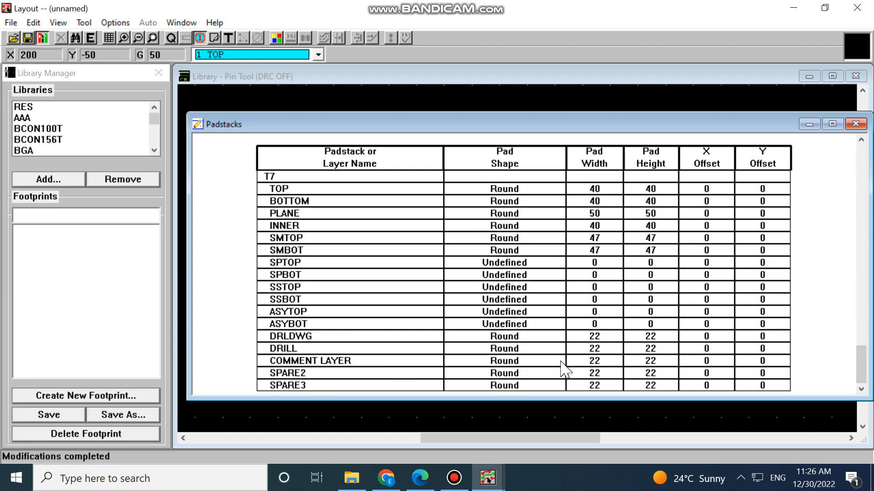
left_click_drag(860, 371, 861, 166)
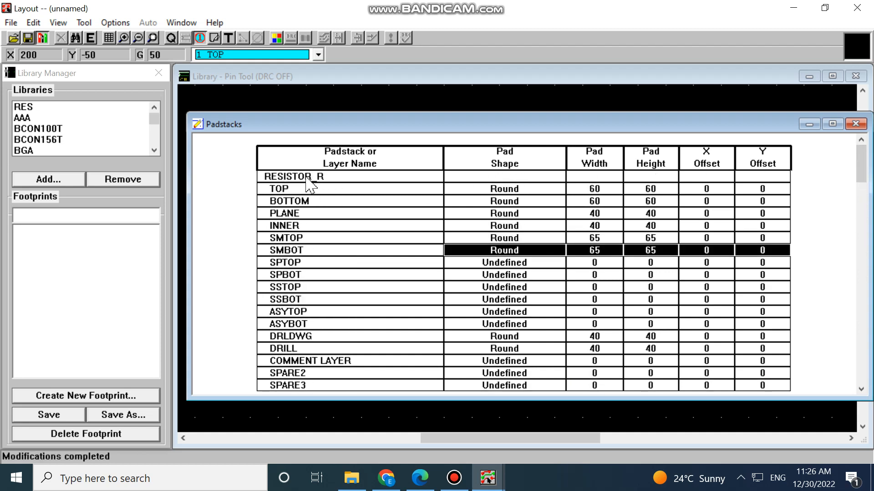
left_click_drag(860, 179, 859, 122)
left_click(855, 124)
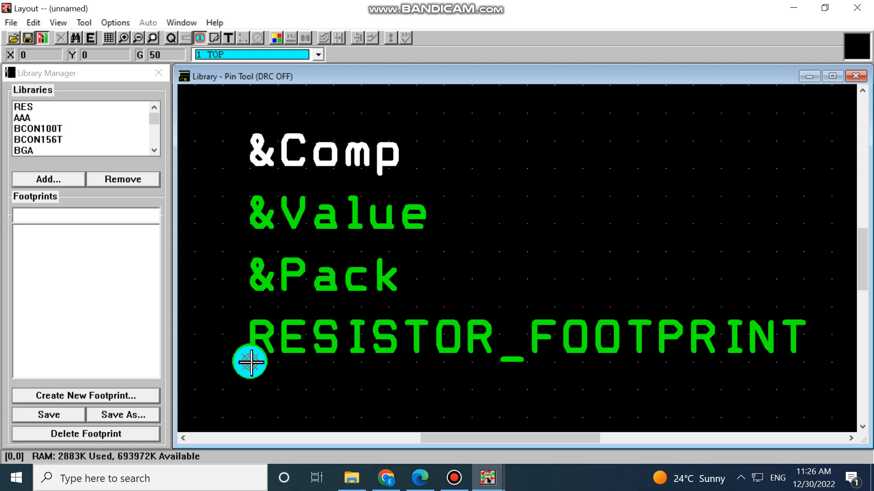
Step: Add a second pin to the footprint, placed level with pin 1 and about 500 units to its right
left_click(251, 362)
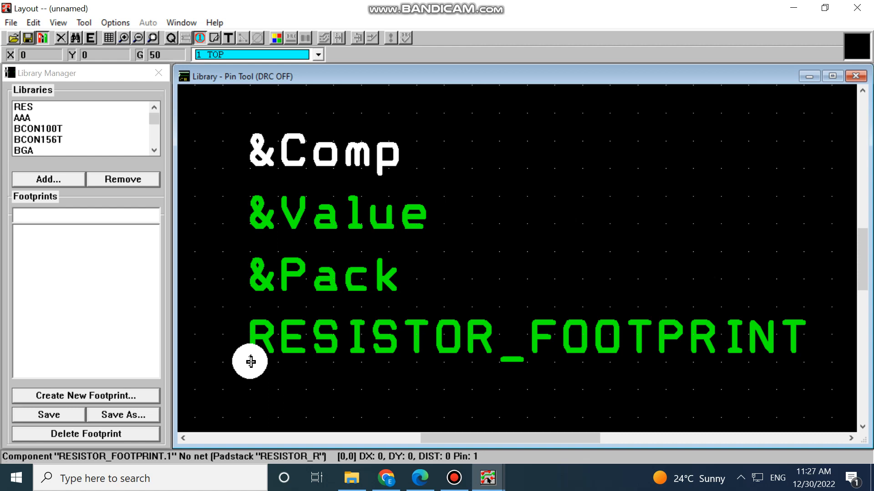
key("Insert")
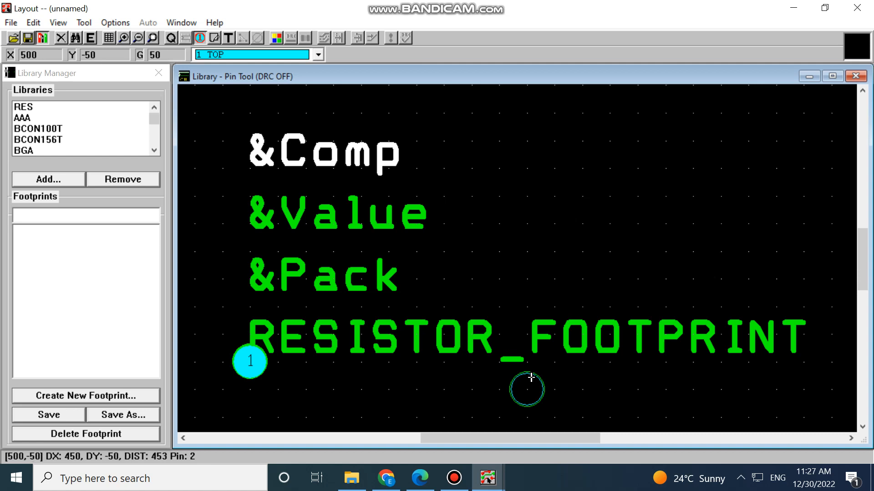
left_click(529, 372)
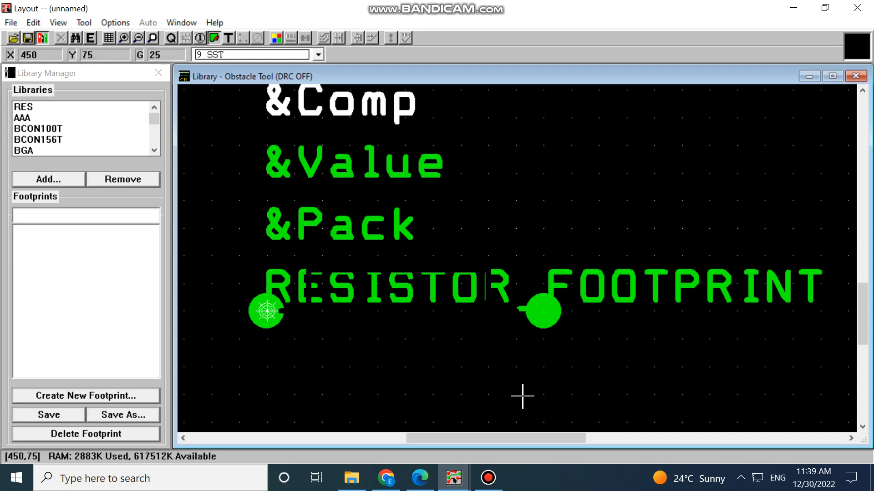
left_click(496, 480)
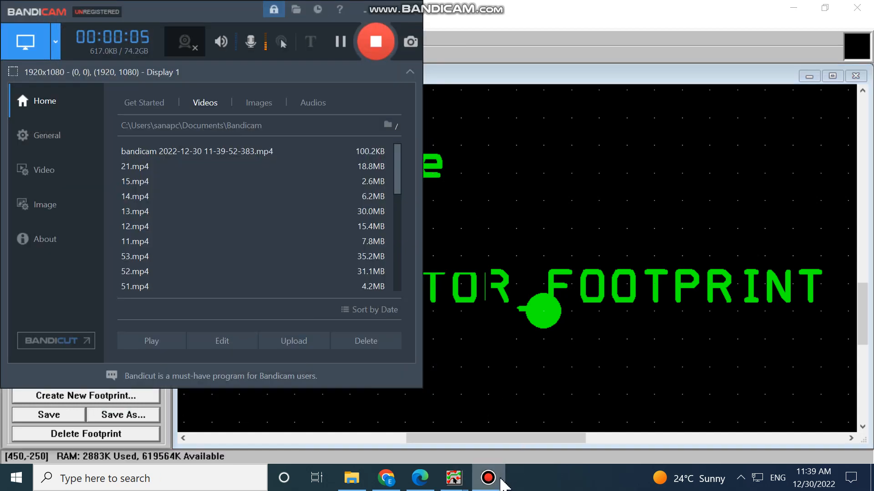
left_click(501, 479)
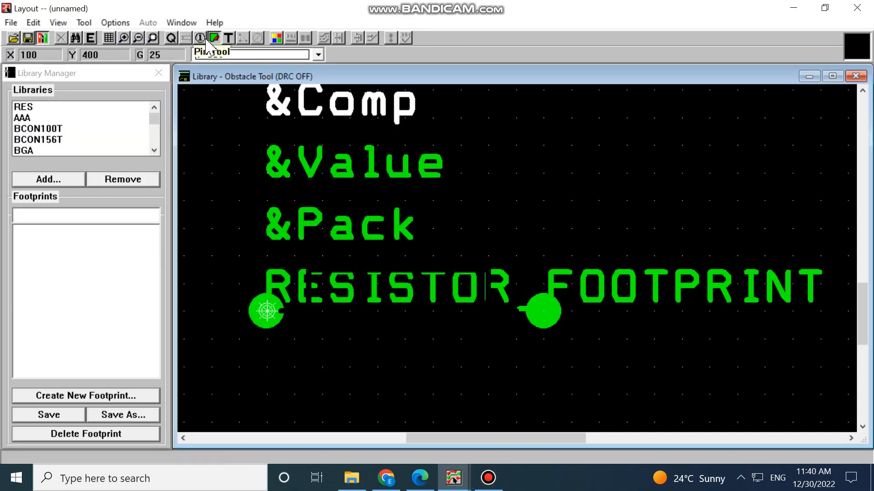
Step: Start a new obstacle and set its type to Detail on the SSTOP layer
right_click(493, 147)
left_click(511, 164)
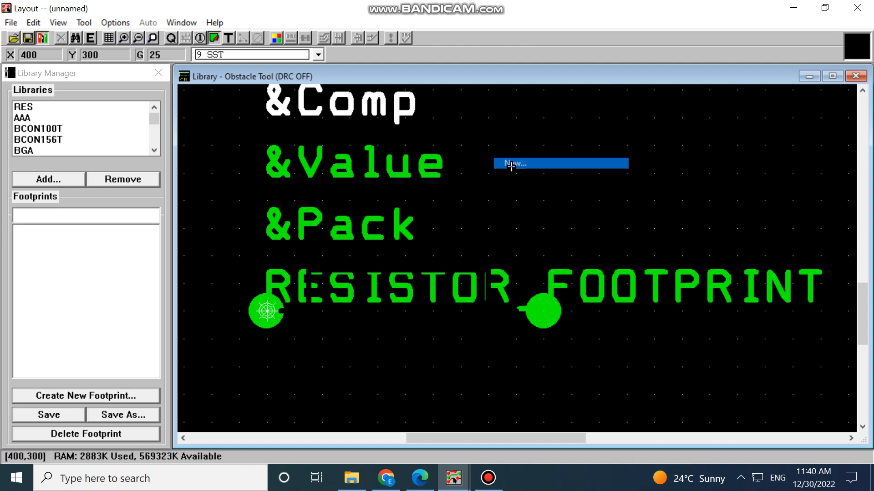
right_click(507, 162)
left_click(522, 177)
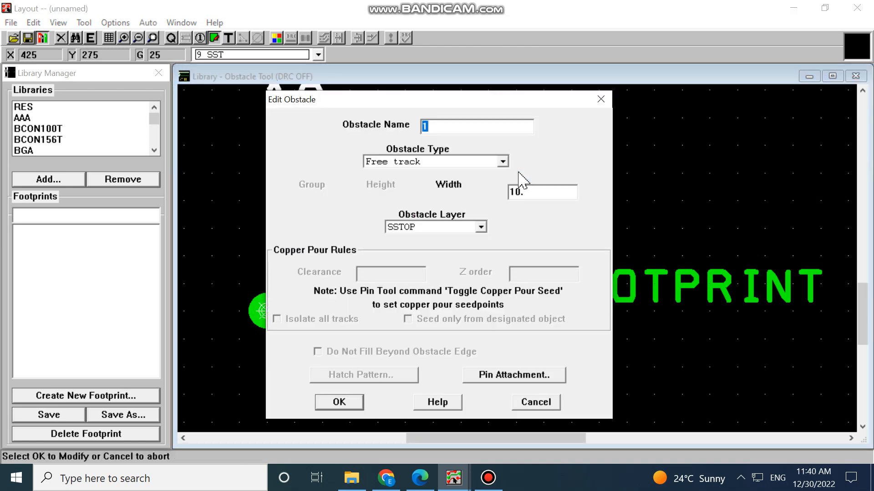
left_click(502, 162)
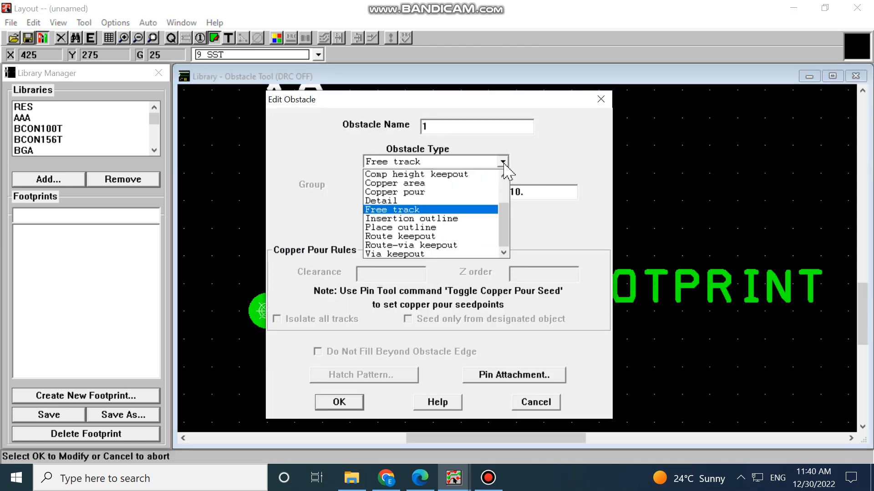
left_click(389, 207)
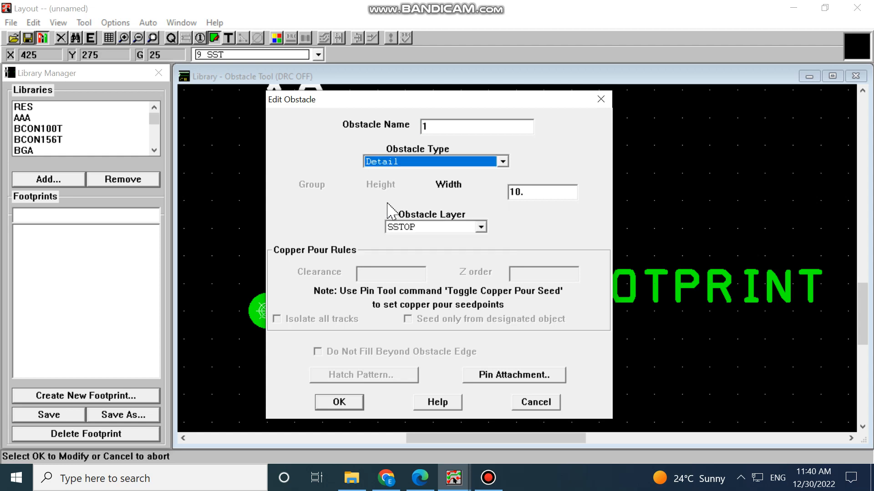
left_click(480, 227)
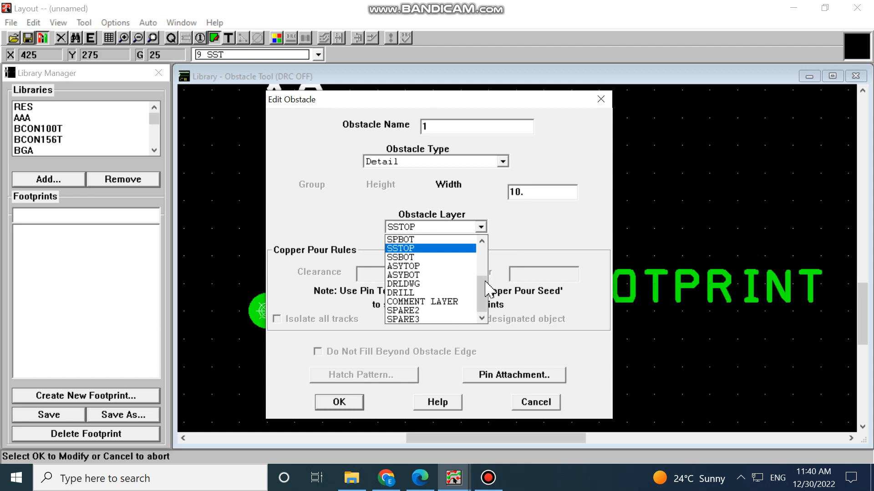
left_click(412, 250)
left_click(339, 401)
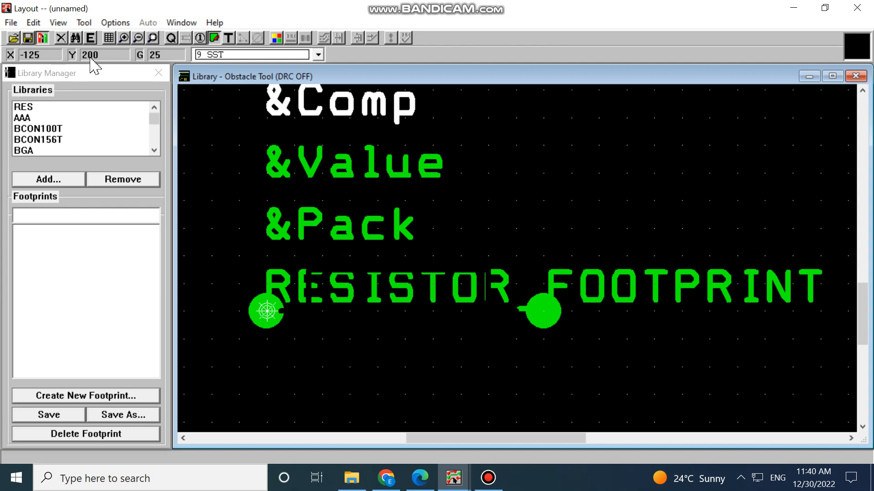
Step: Draw the resistor body as a closed rectangle between the two pins, with opposite corners at (75, 75) and (400, -75)
left_click(305, 272)
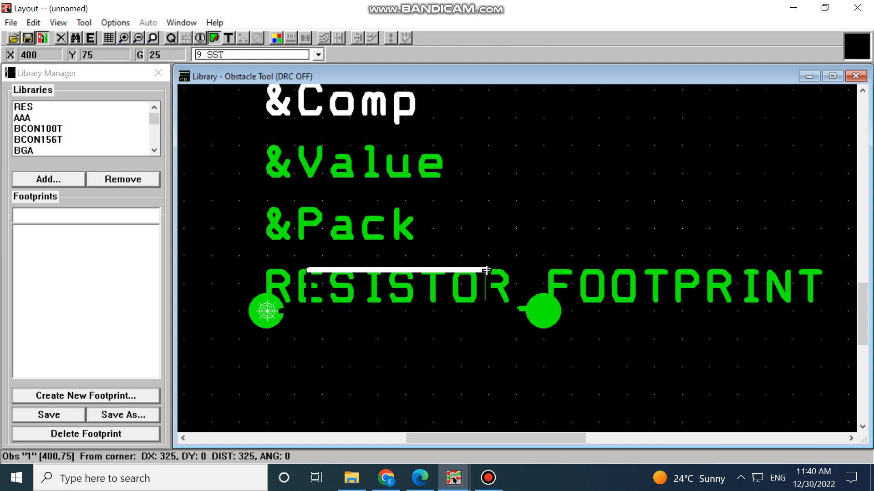
left_click(486, 270)
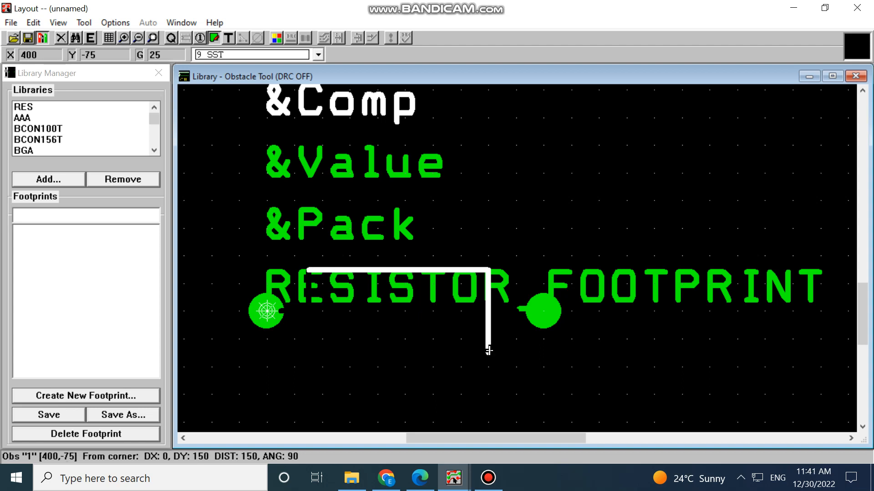
left_click(488, 351)
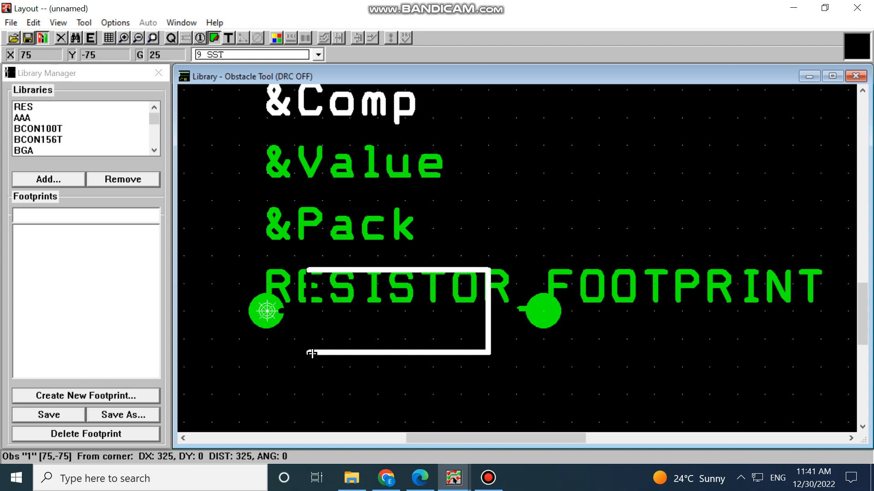
left_click(310, 353)
left_click(309, 270)
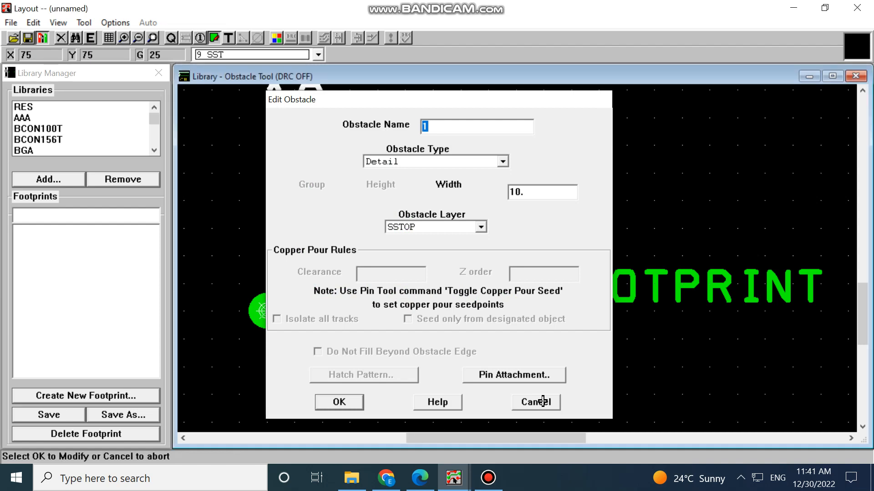
left_click(535, 401)
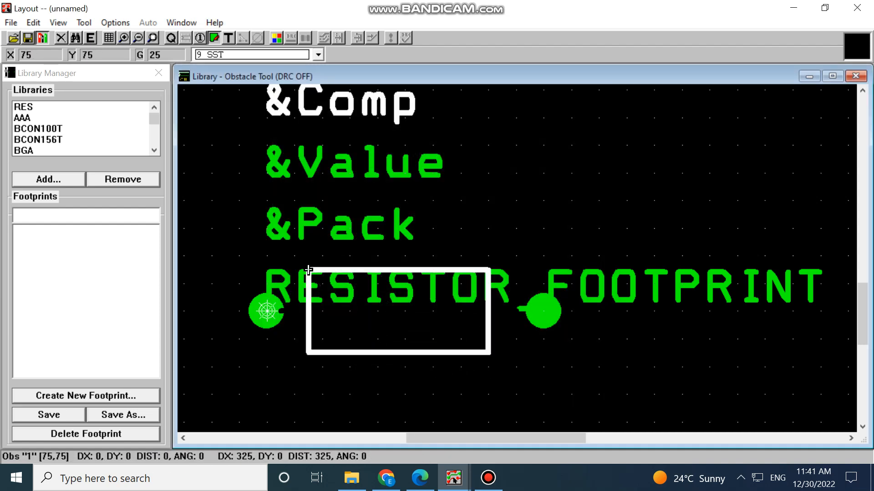
left_click(308, 270)
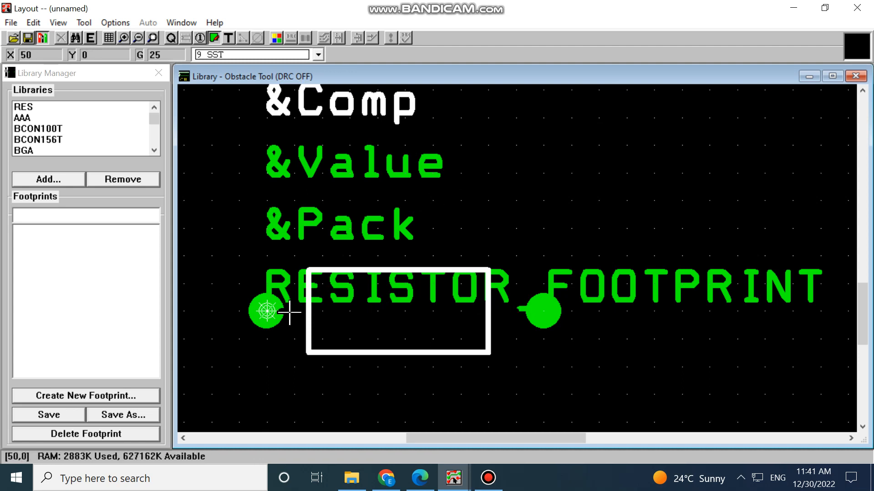
Step: Add a Detail obstacle on the SSTOP layer as a lead from the resistor body at (400, 0) to pin 2 at (450, 0)
right_click(505, 161)
left_click(516, 178)
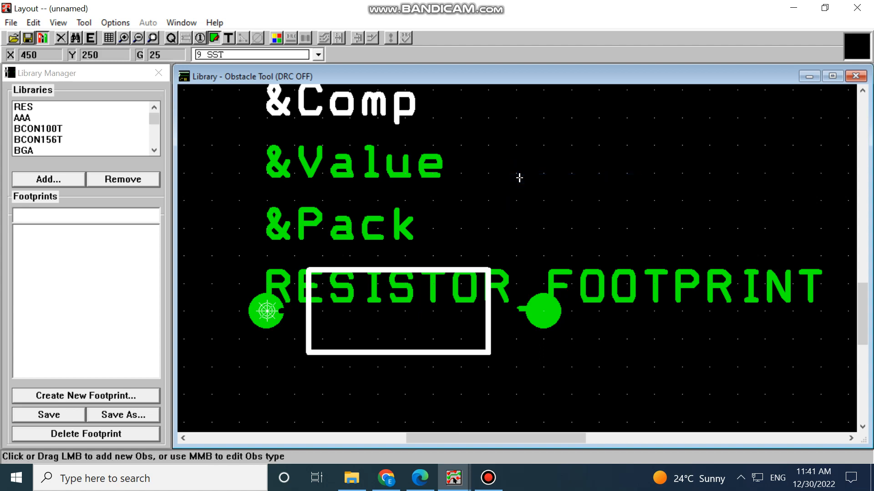
right_click(511, 176)
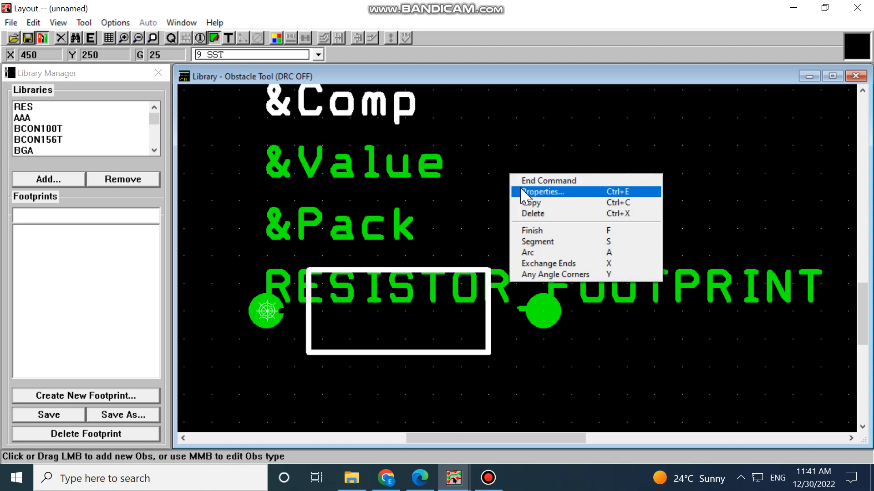
left_click(523, 192)
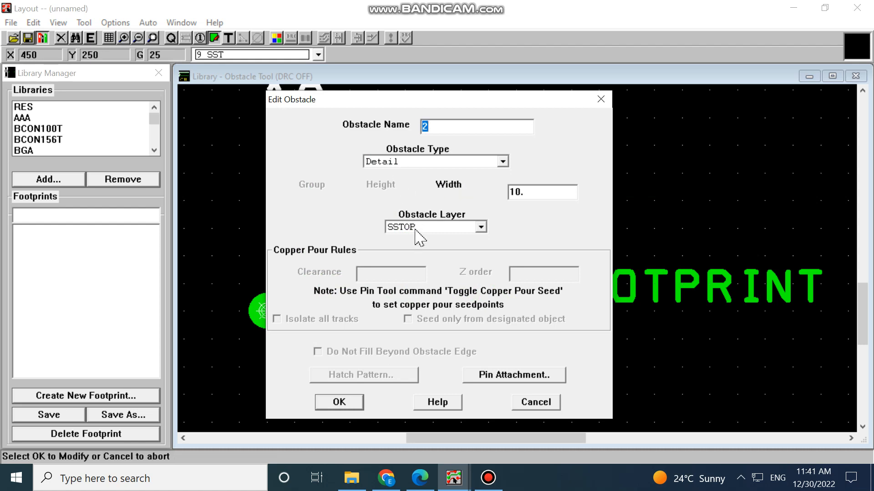
left_click(342, 402)
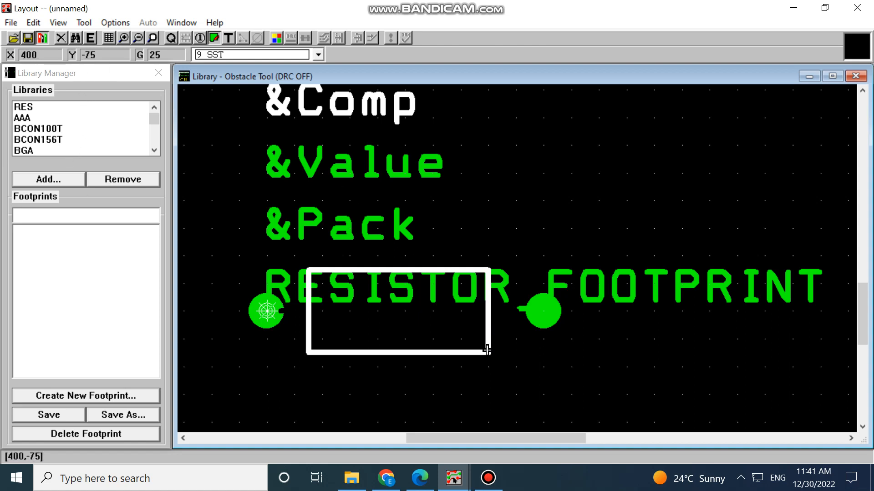
left_click(488, 312)
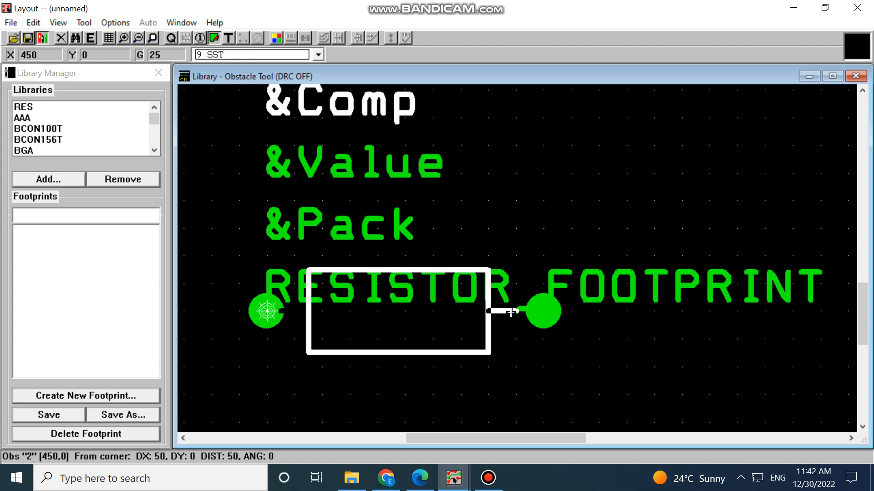
left_click(511, 312)
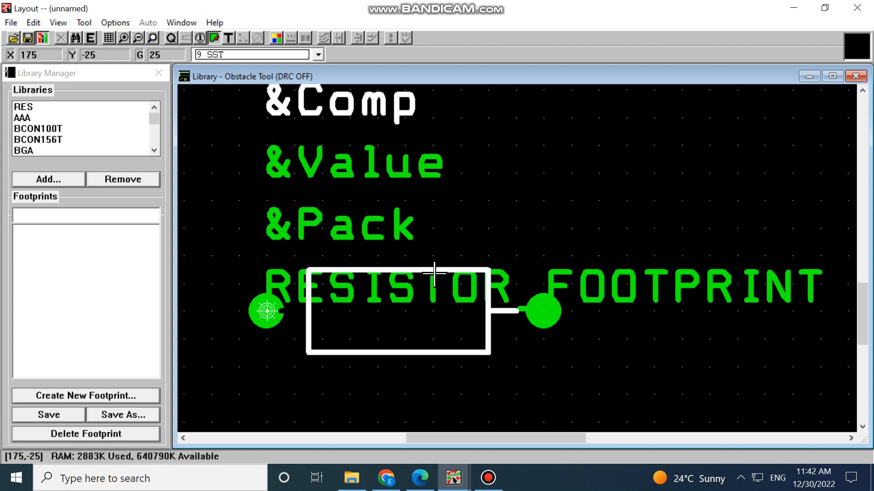
Step: Add another Detail obstacle on the SSTOP layer as a lead from the body's edge at (75, 0) to (25, 0) beside pin 1
right_click(474, 137)
left_click(489, 154)
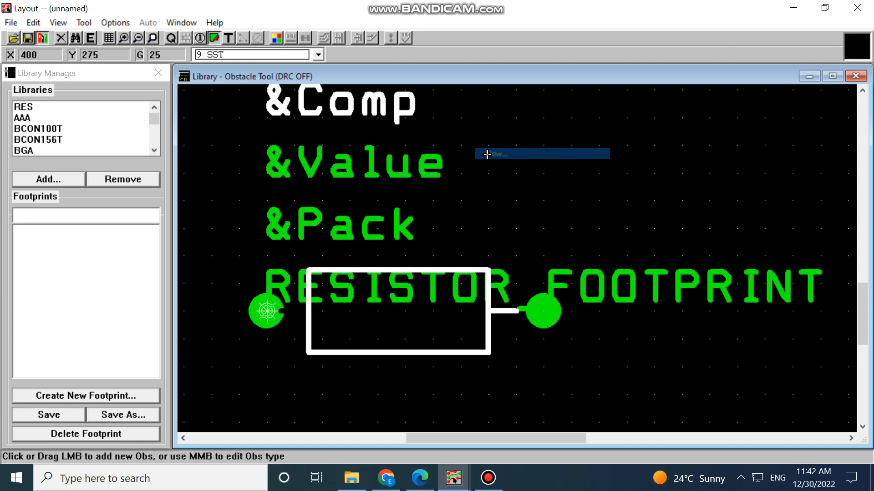
right_click(476, 148)
left_click(503, 173)
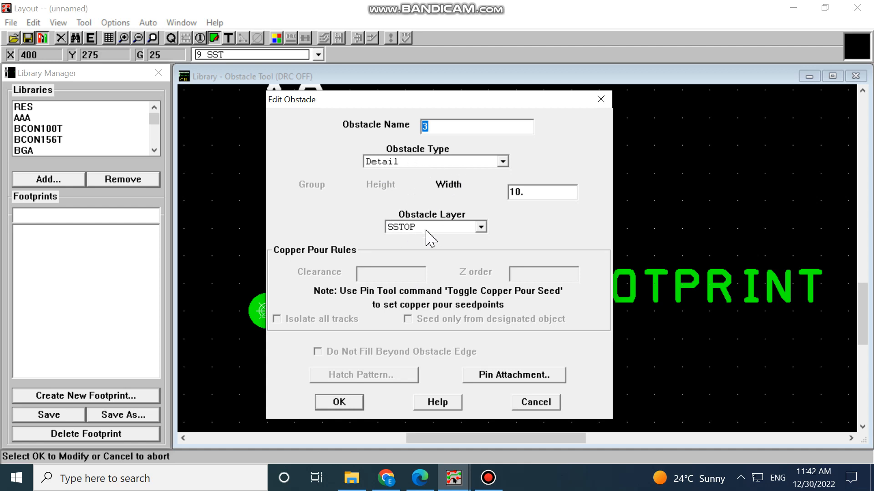
left_click(332, 404)
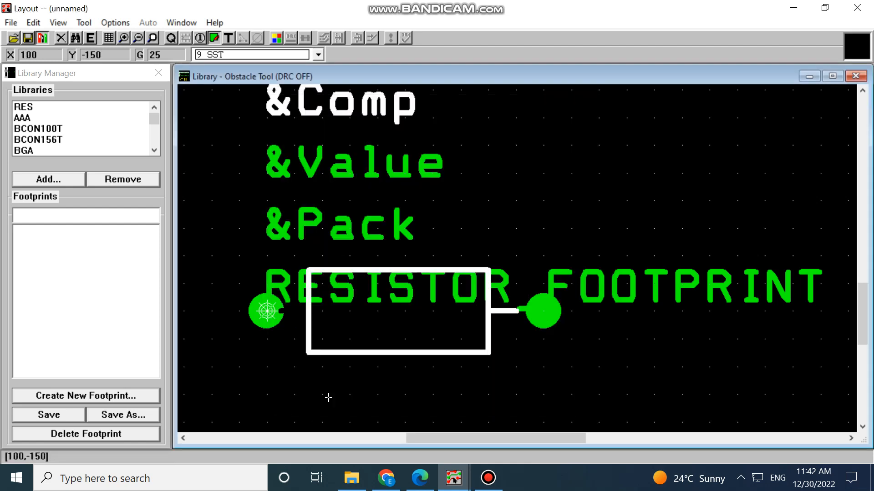
left_click(308, 312)
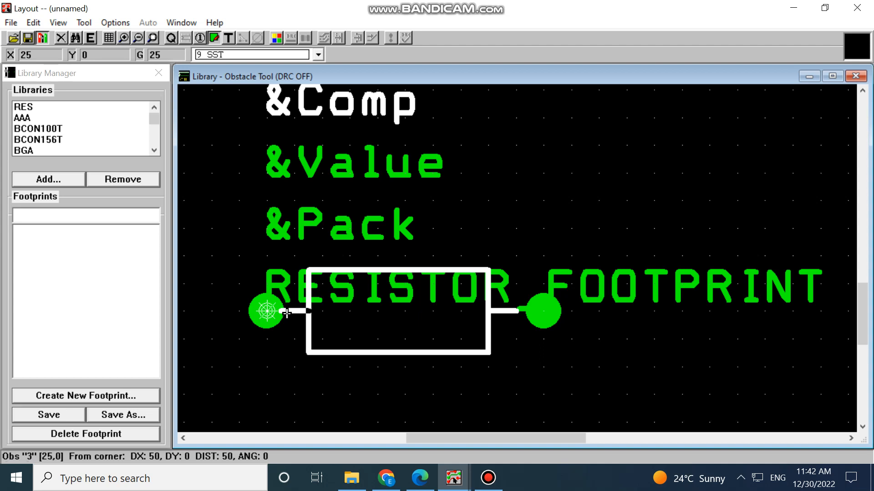
double_click(286, 312)
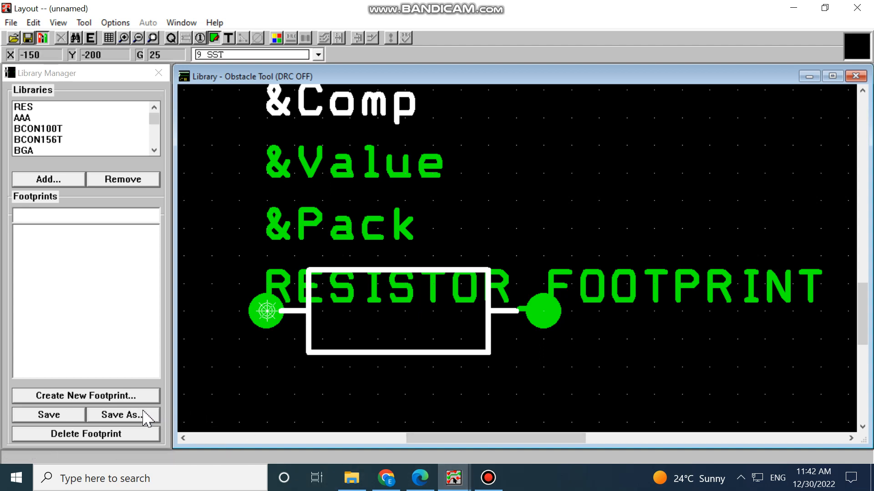
Step: Start saving the footprint to a new library and open the FOOTPRINTS folder inside MY_ORCAD_PROJECT on drive E
left_click(121, 416)
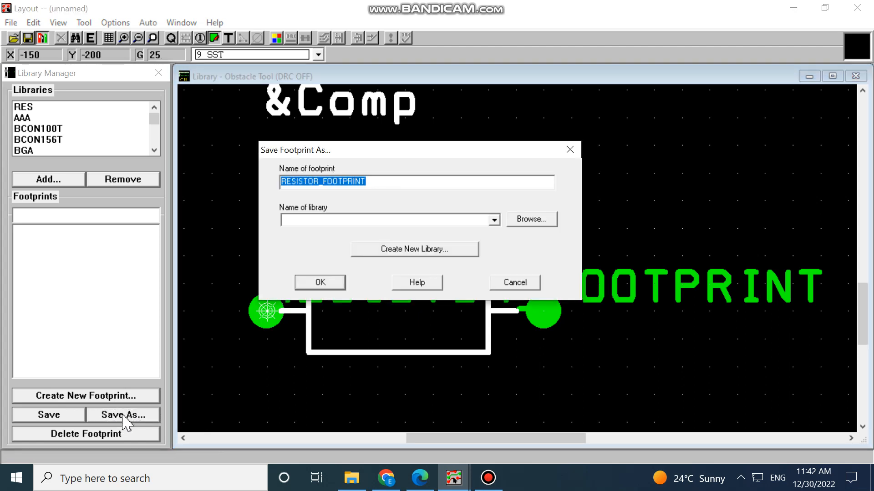
left_click(377, 253)
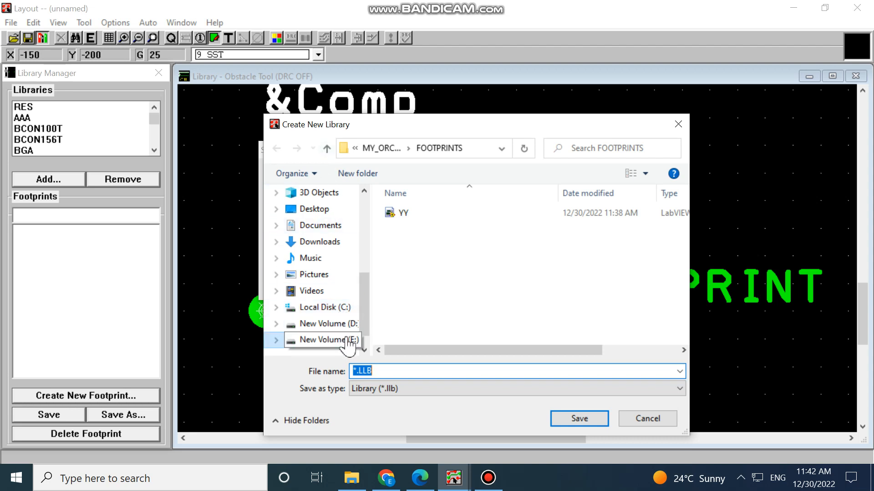
left_click(349, 347)
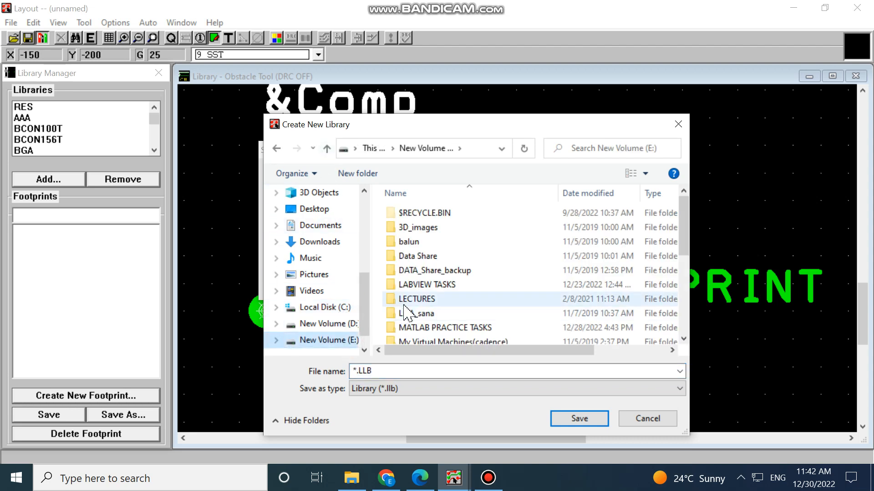
scroll(406, 313, "down", 2)
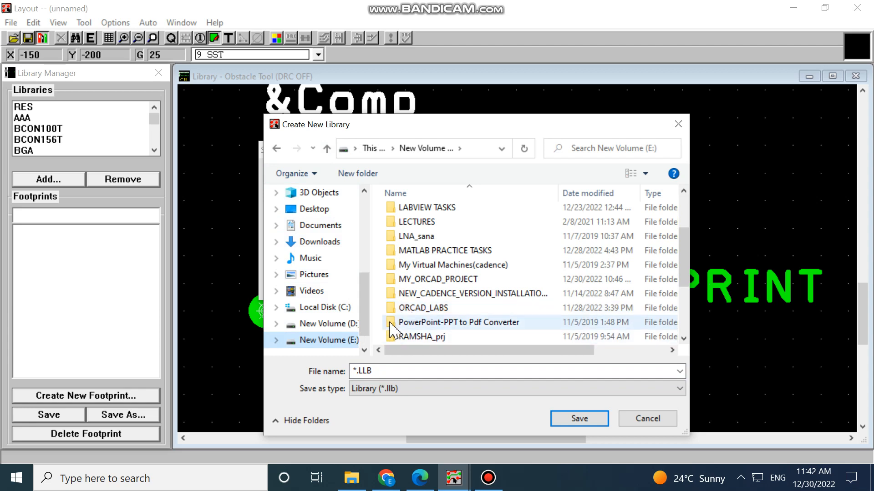
double_click(405, 279)
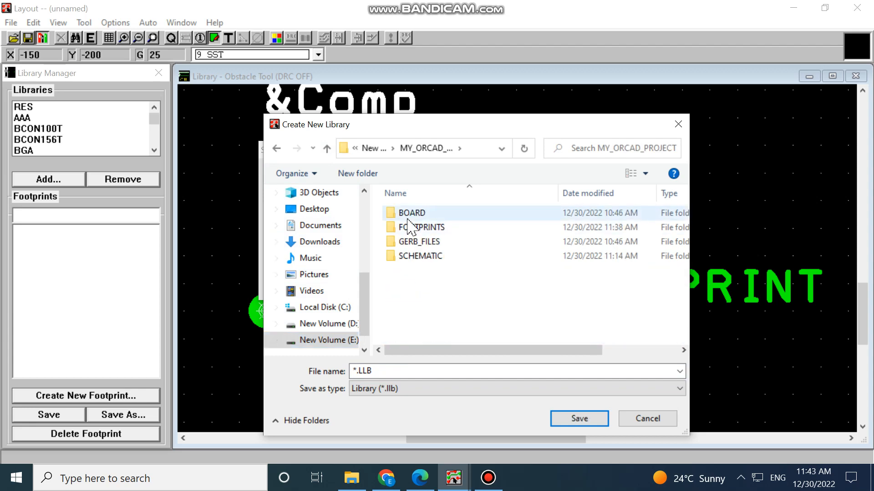
double_click(412, 229)
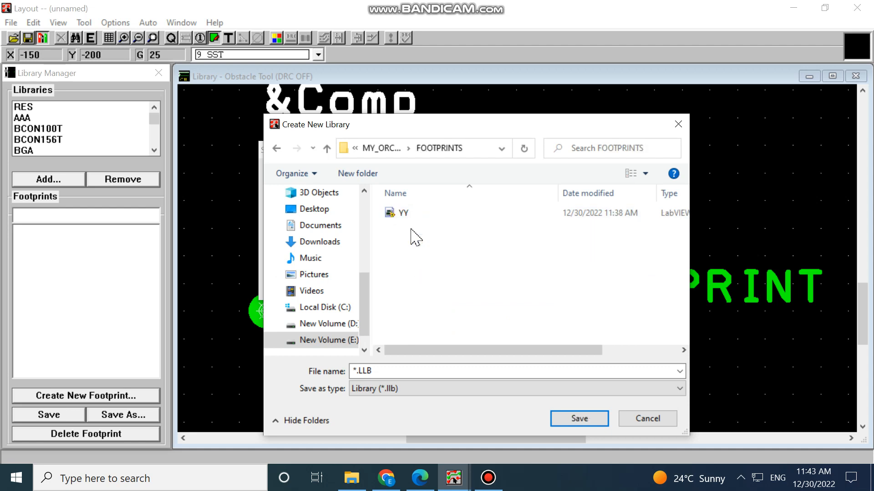
Step: Name the new library MY_ORCAD_FOOTPRINTS and save it in the FOOTPRINTS folder
left_click(388, 370)
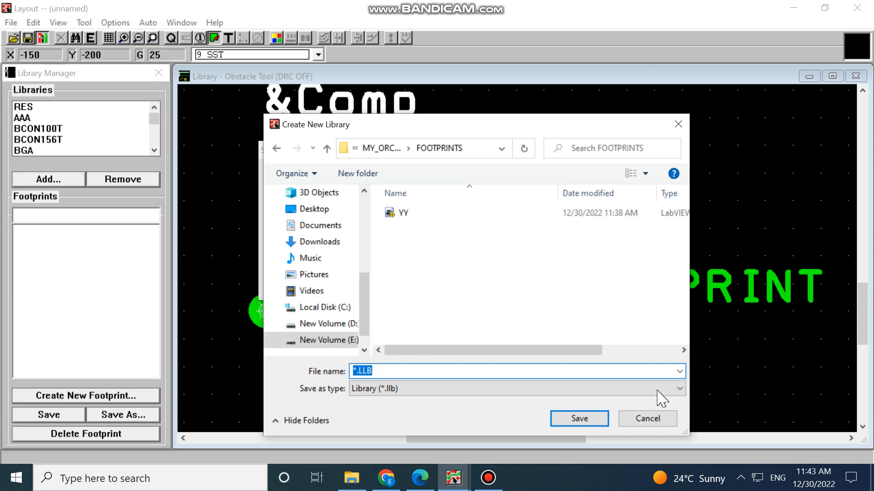
type("MY")
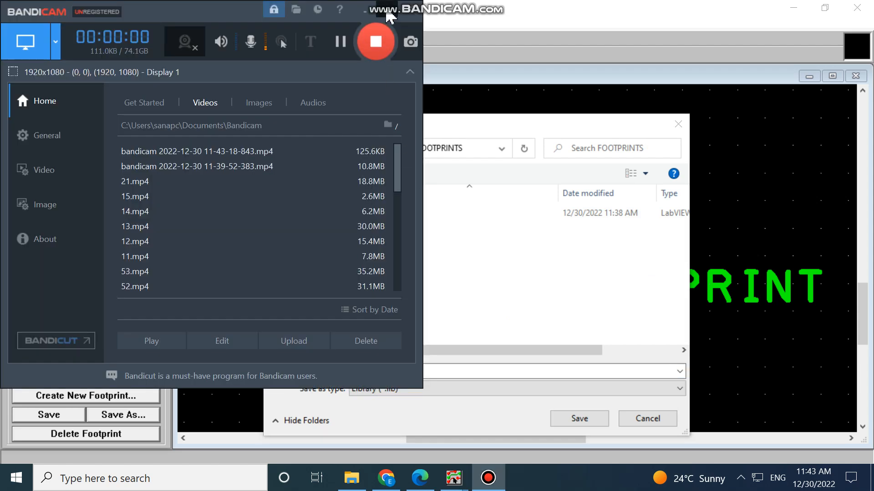
left_click(387, 13)
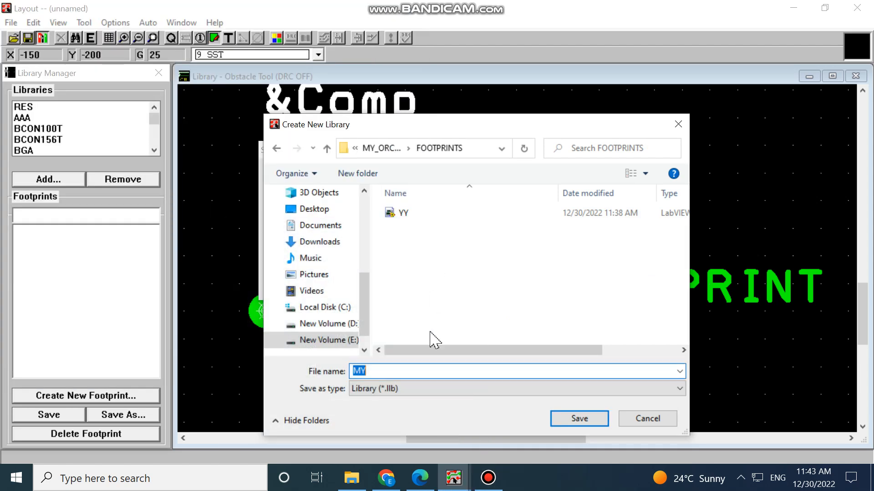
left_click(421, 372)
type("_ORCAD_FOOTPRINTS")
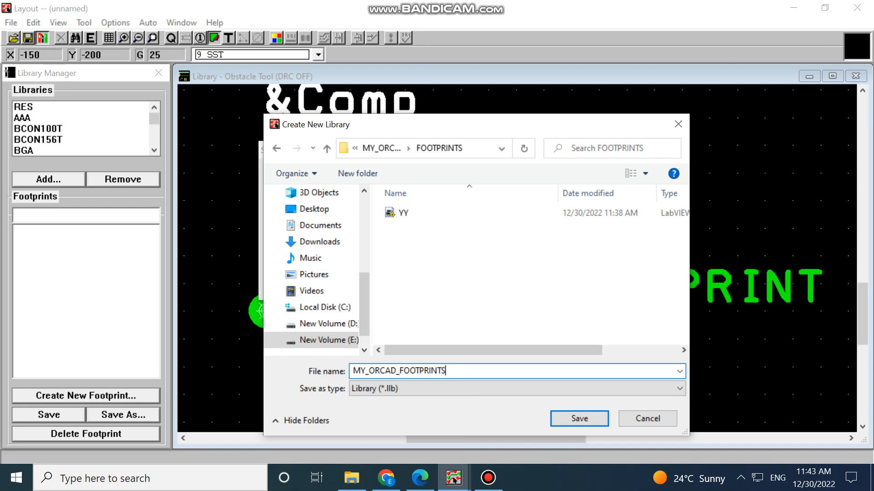
left_click(564, 424)
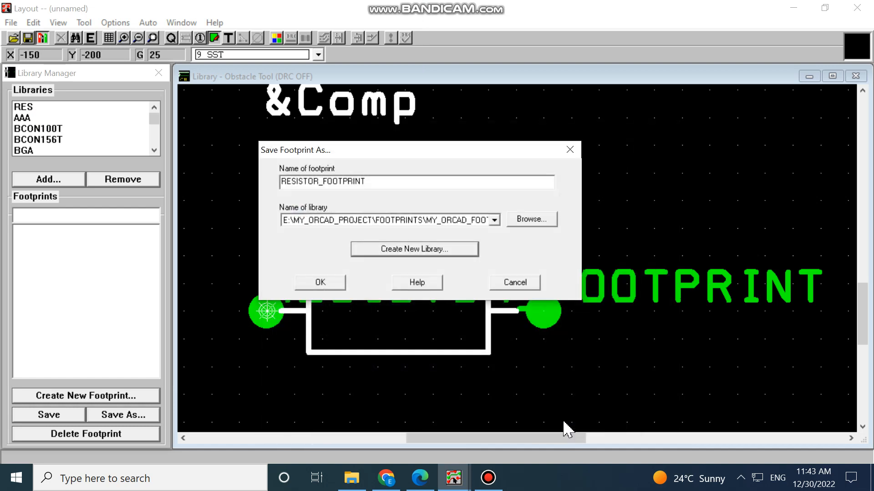
Step: Save RESISTOR_FOOTPRINT into the MY_ORCAD_FOOTPRINTS library and display that library's footprints
left_click(495, 221)
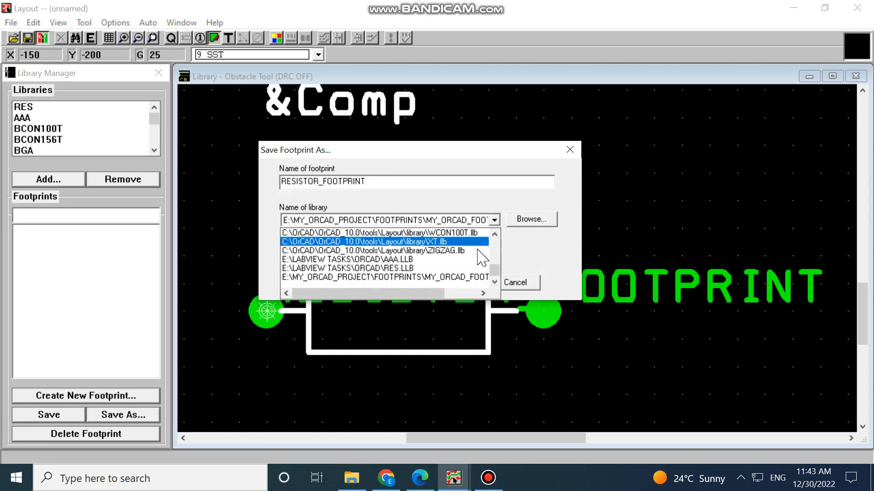
left_click(458, 278)
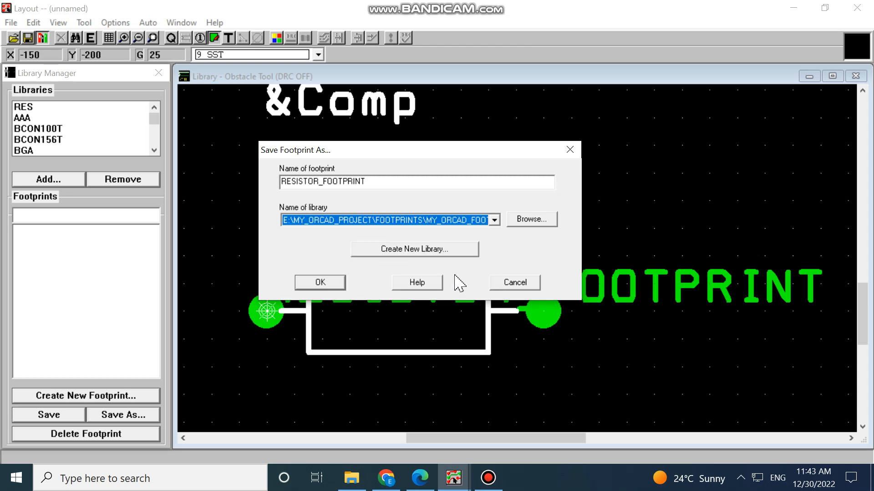
left_click(332, 283)
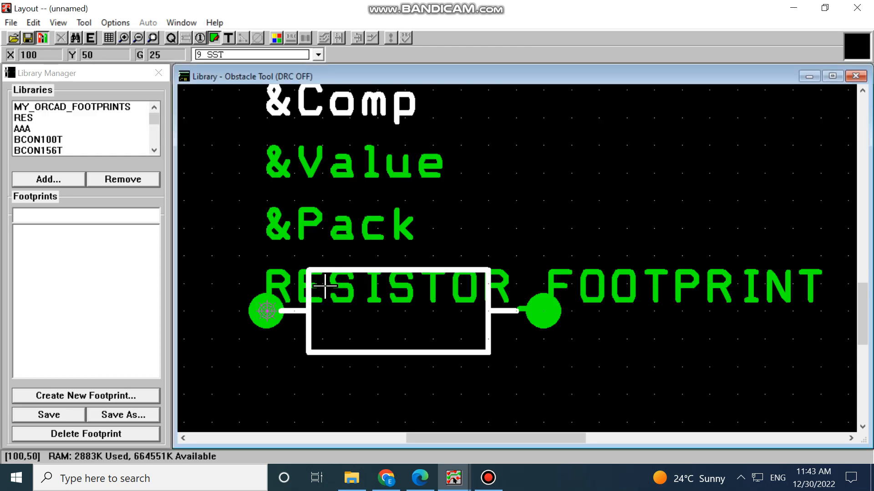
left_click(24, 109)
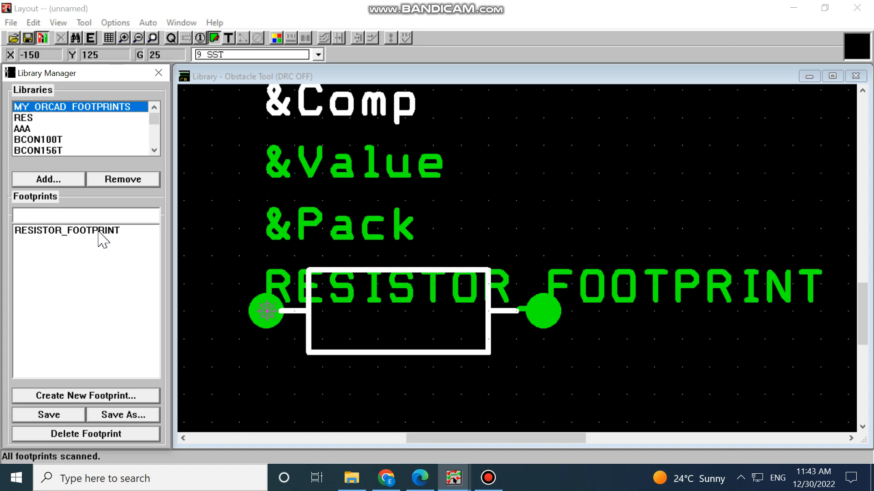
Step: Create a new footprint named CONNECTOR_FOOTPRINT in English units
left_click(86, 396)
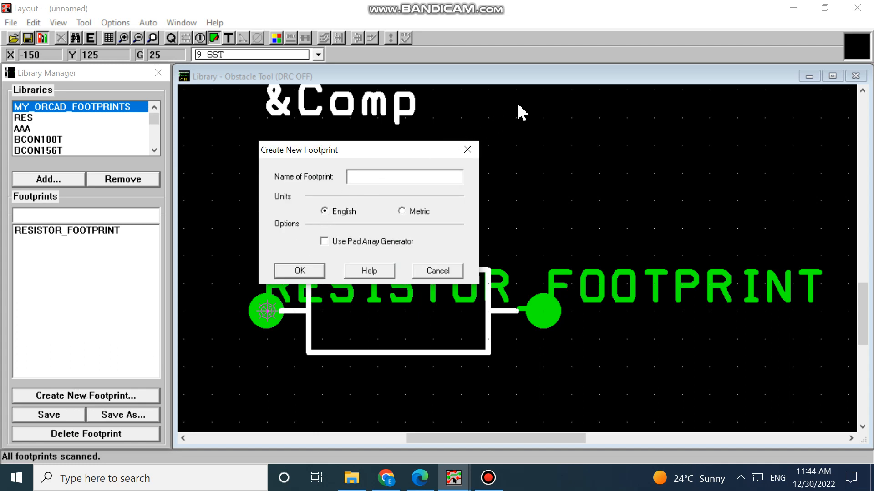
type("CONNECTOR_FOOE")
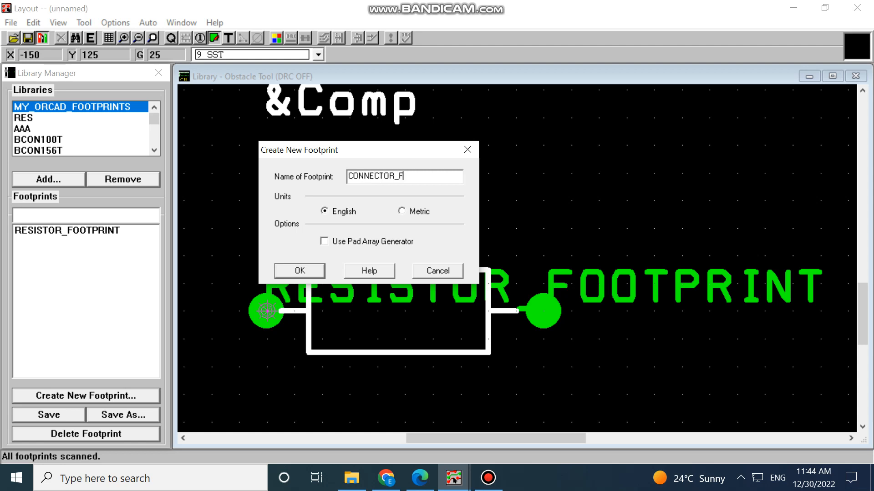
key("BackSpace")
type("TPRINT")
left_click(302, 272)
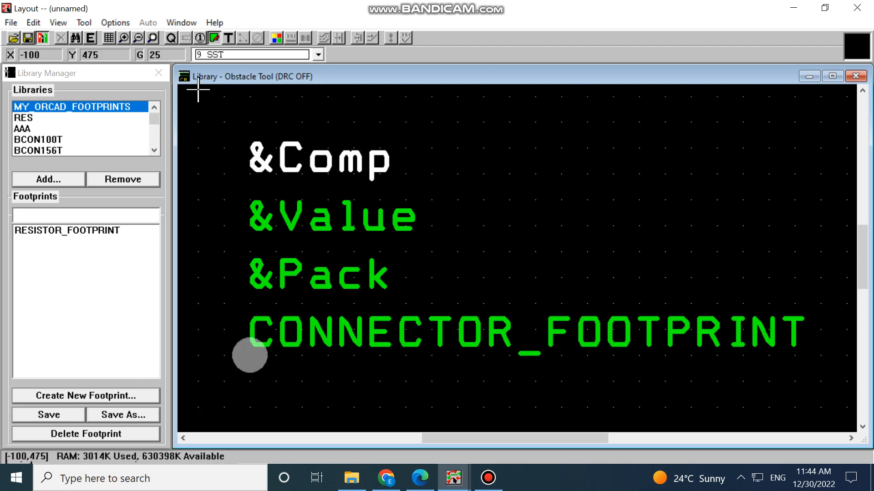
Step: Activate the Pin Tool, pick up the connector footprint's first pin and place it at the origin
left_click(201, 39)
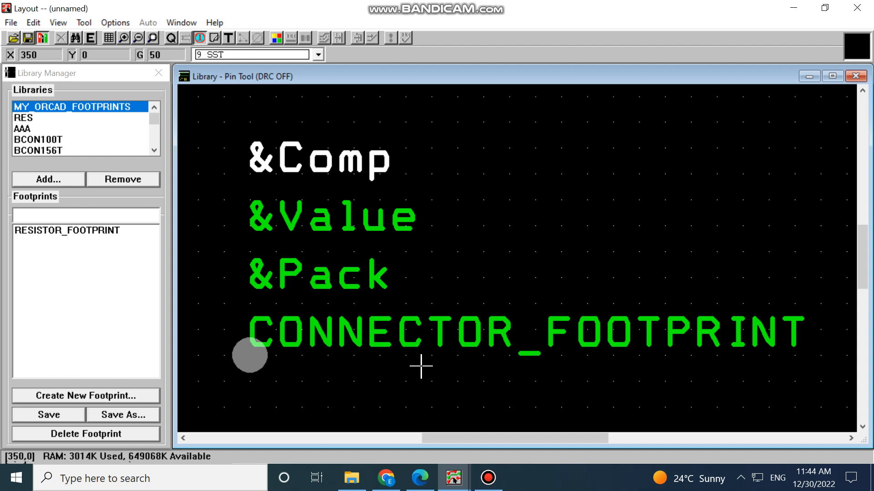
left_click(246, 358)
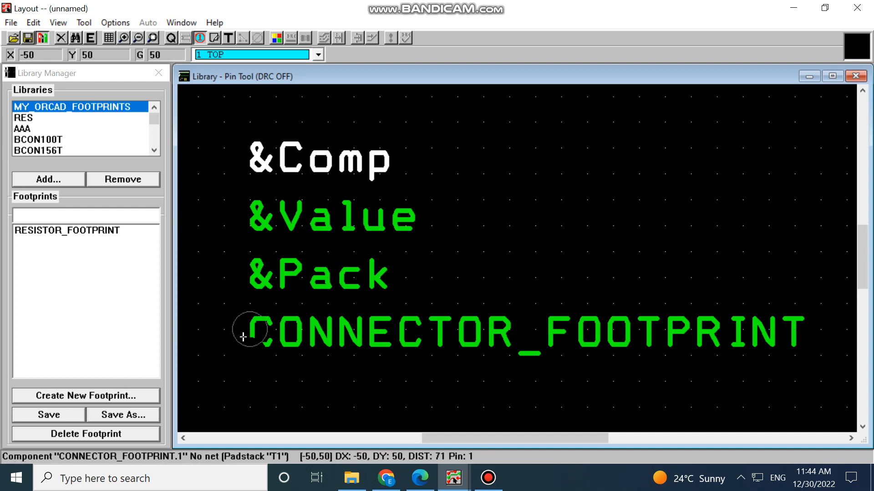
left_click(246, 358)
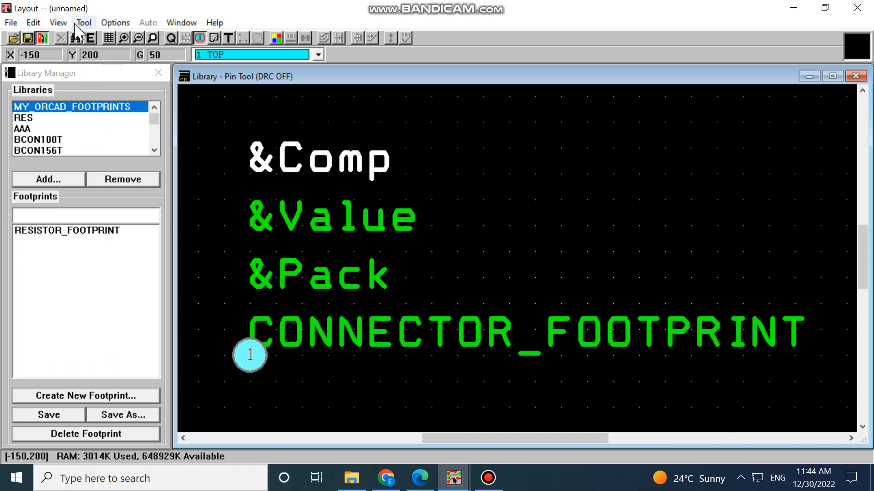
Step: Rename padstack T1 to CONNECTOR_C and set the pad shape of all its layers to Undefined
left_click(58, 23)
mouse_move(87, 152)
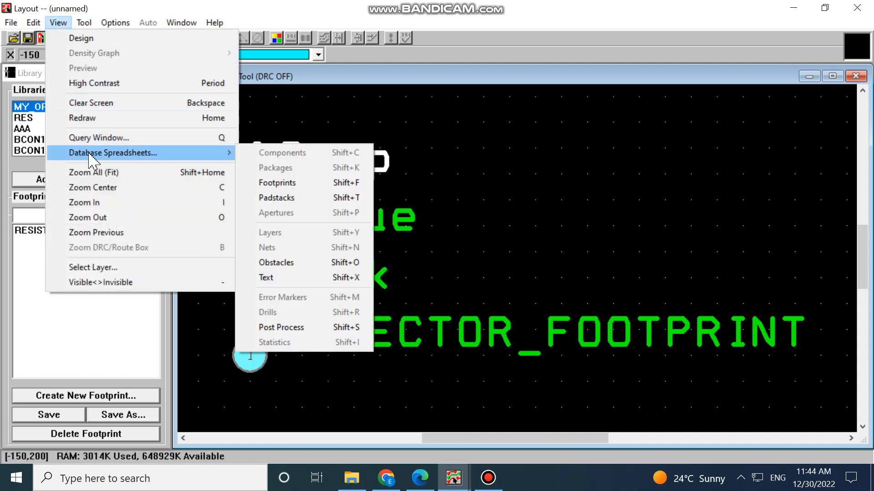
left_click(282, 200)
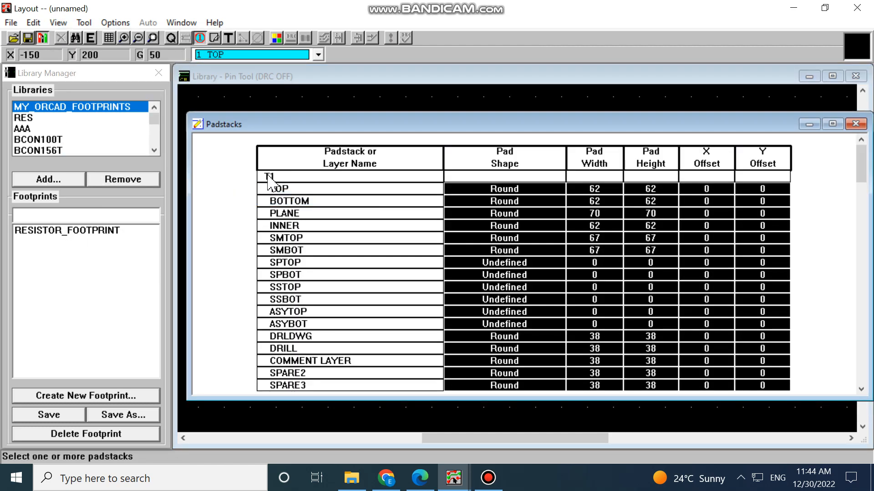
double_click(268, 178)
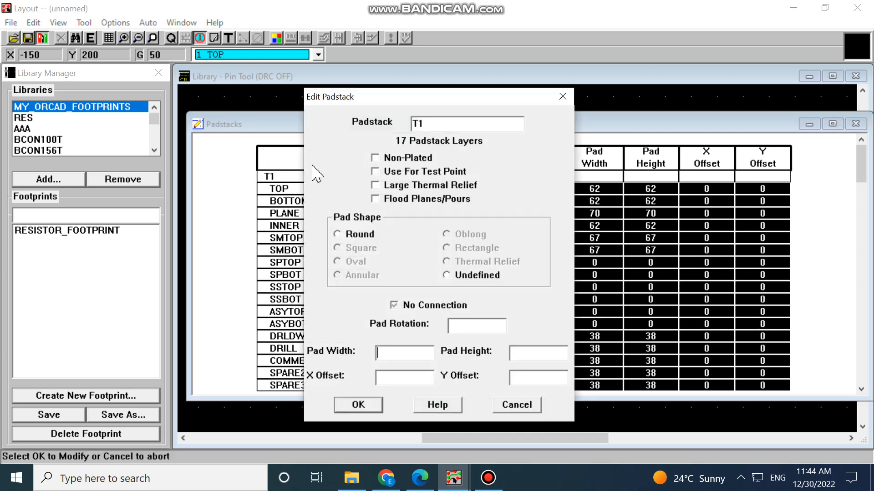
type("CONNECTO")
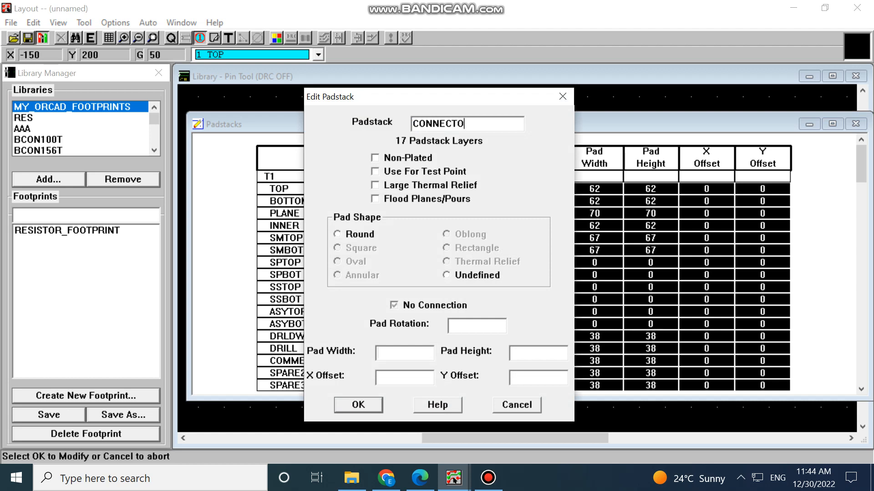
type("R_C")
left_click_drag(388, 101, 247, 94)
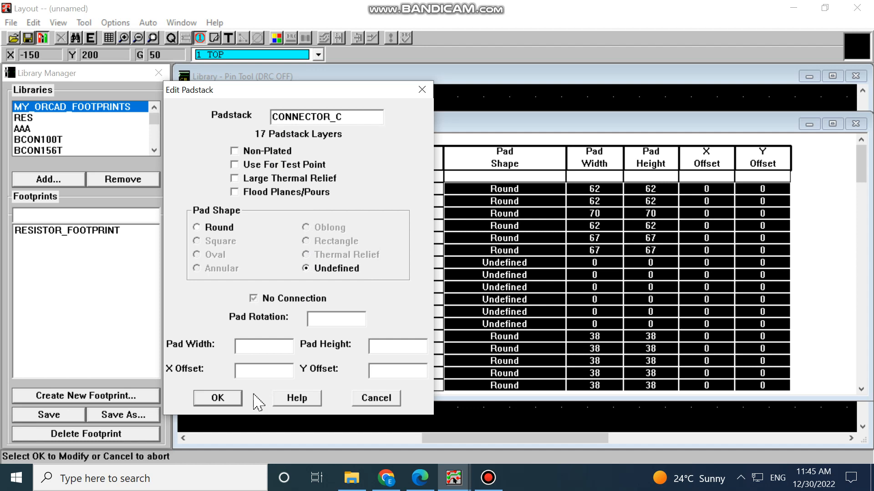
left_click(218, 398)
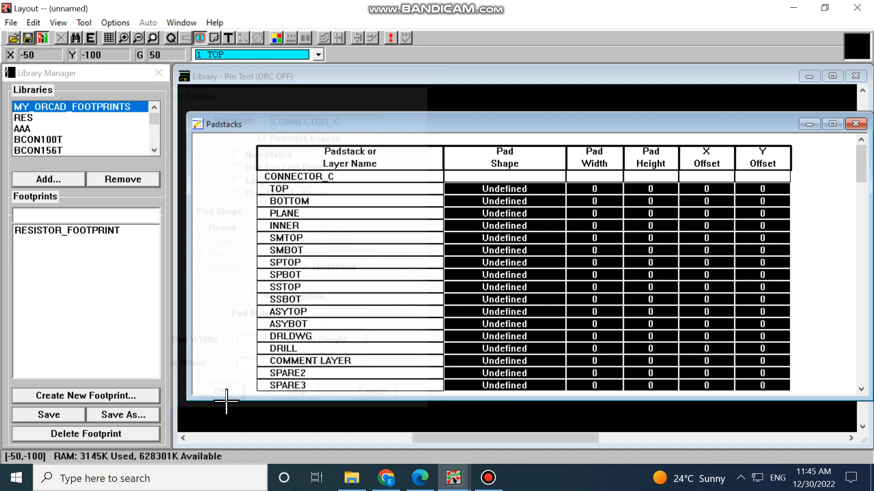
Step: Set the DRILL layer of padstack CONNECTOR_C to a Round pad with width 40 and height 40
double_click(285, 348)
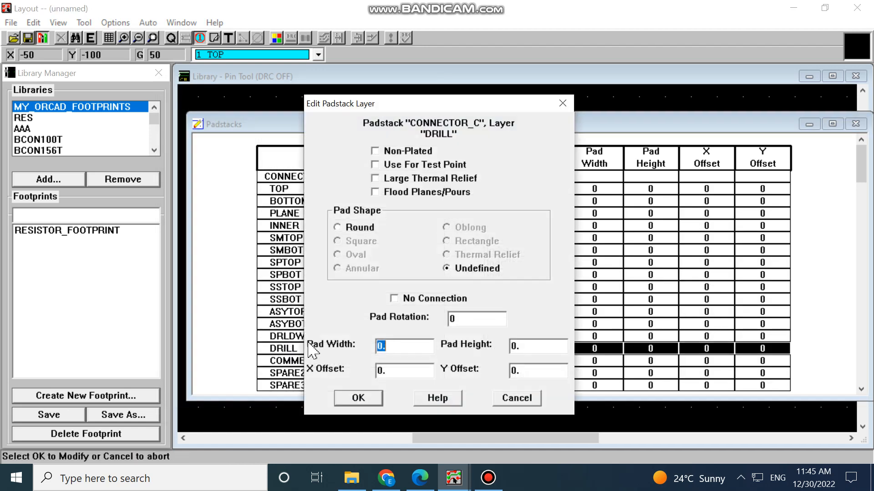
left_click(358, 229)
double_click(385, 347)
type("40")
double_click(515, 347)
type("40")
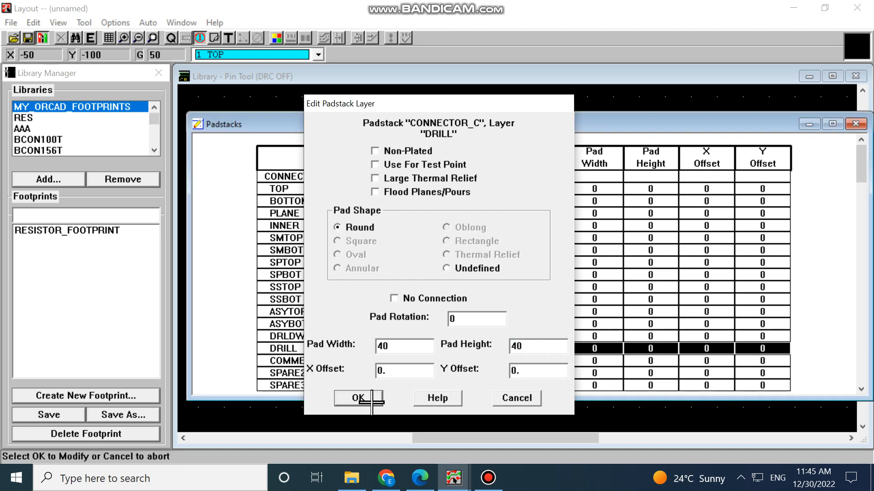
left_click(357, 398)
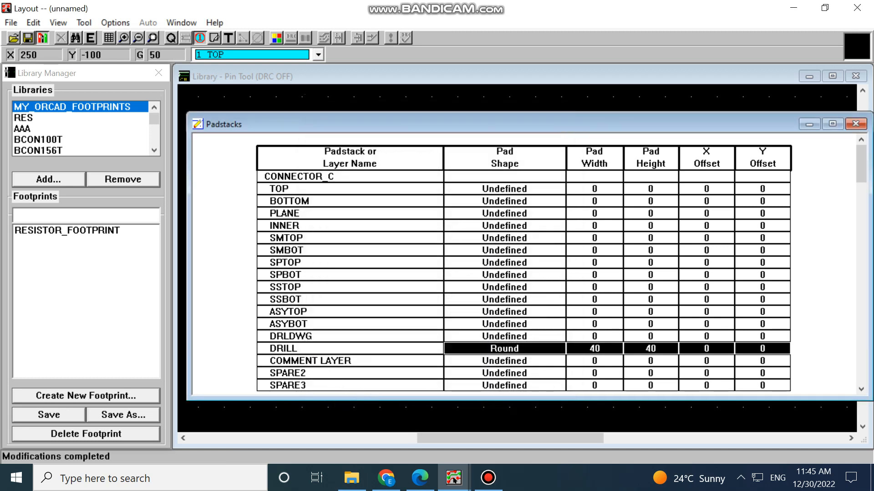
Step: Set the DRLDWG layer of CONNECTOR_C to a Round pad with width 40 and height 40
double_click(290, 336)
left_click(347, 228)
left_click(388, 346)
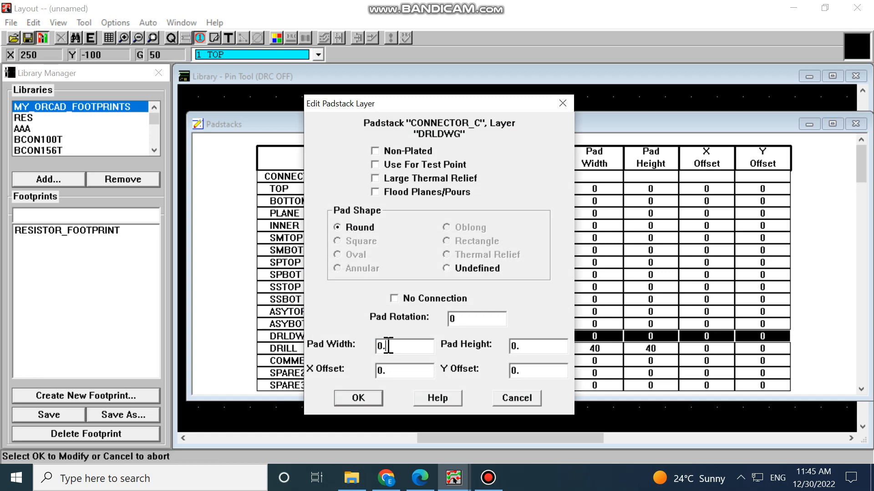
double_click(388, 345)
type("40")
left_click(505, 345)
double_click(505, 344)
type("40")
left_click(370, 398)
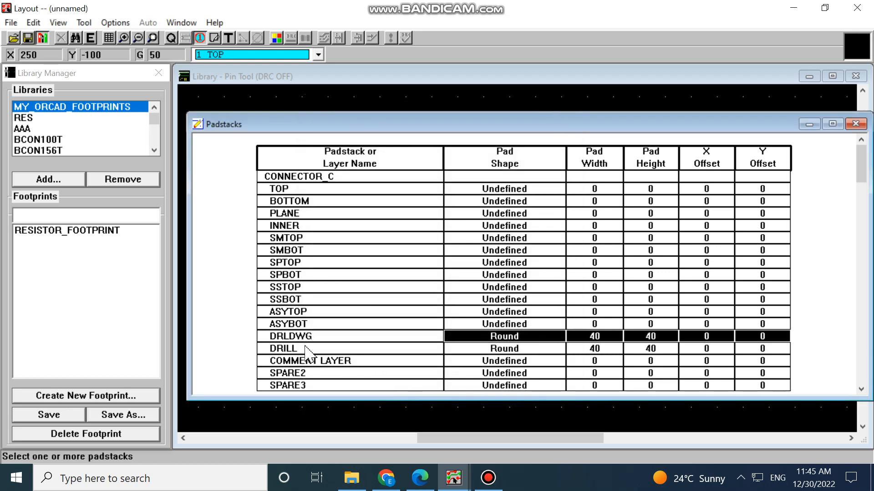
Step: Make the TOP layer pad of CONNECTOR_C Round with width 60 and height 60
double_click(291, 190)
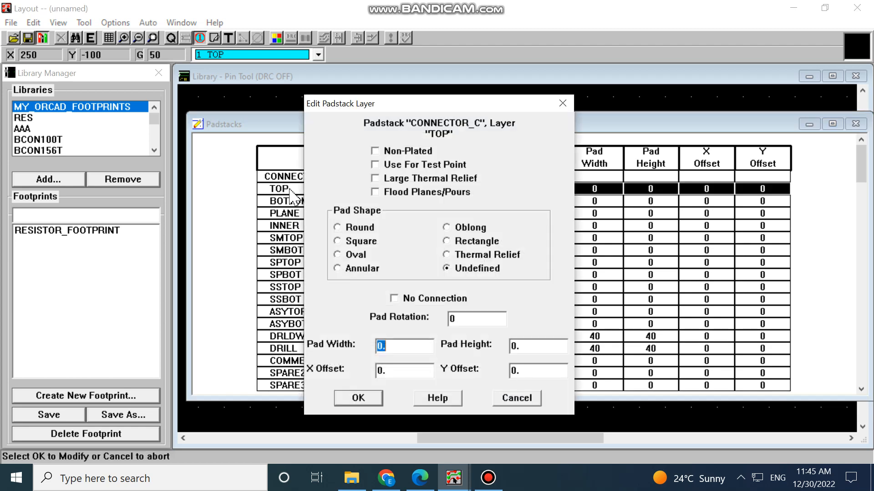
left_click(337, 227)
type("60")
left_click(507, 345)
type("60")
left_click(374, 399)
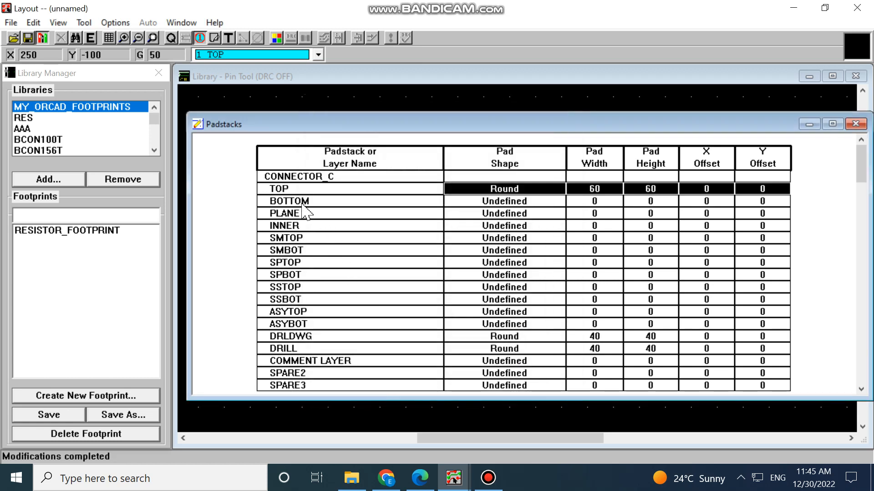
Step: Make the BOTTOM layer pad of CONNECTOR_C Round with width 60 and height 60
double_click(298, 204)
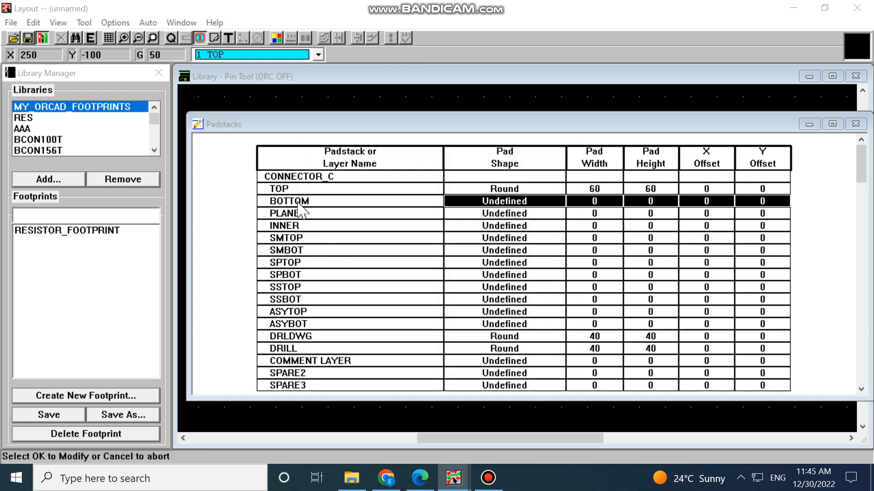
double_click(402, 348)
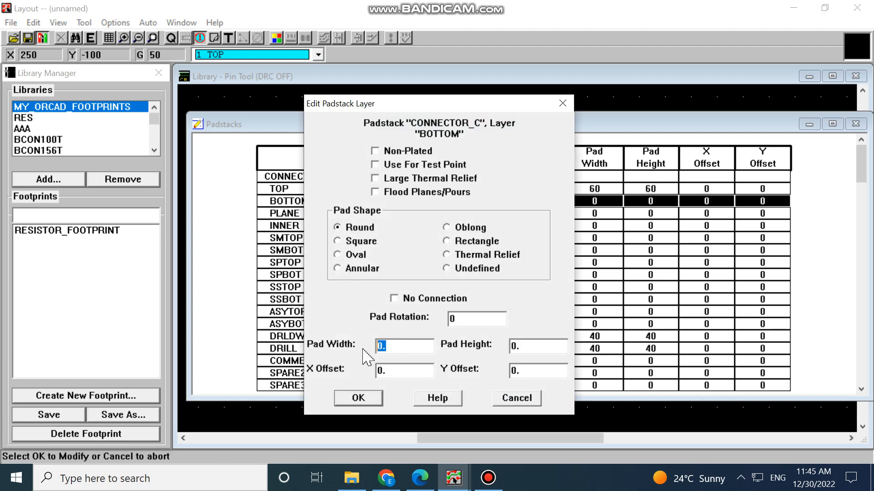
type("60")
double_click(517, 349)
type("60")
left_click(349, 399)
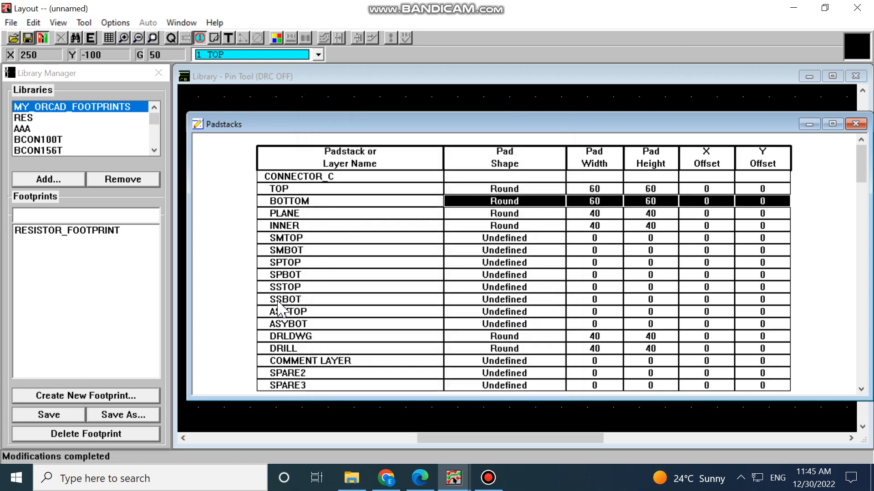
Step: Set the SMTOP layer of CONNECTOR_C to a Round pad with width 65 and height 65
double_click(286, 239)
left_click(337, 227)
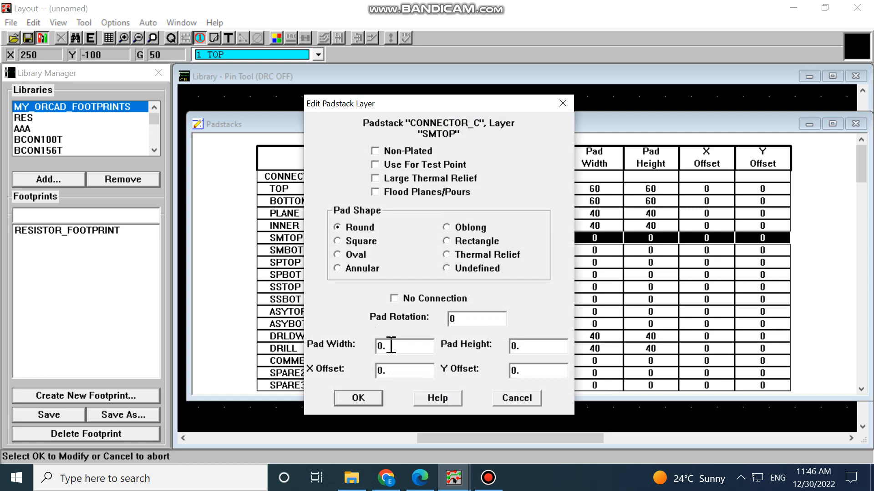
left_click_drag(391, 346, 366, 346)
type("65")
left_click_drag(521, 345, 489, 351)
type("65")
left_click(376, 399)
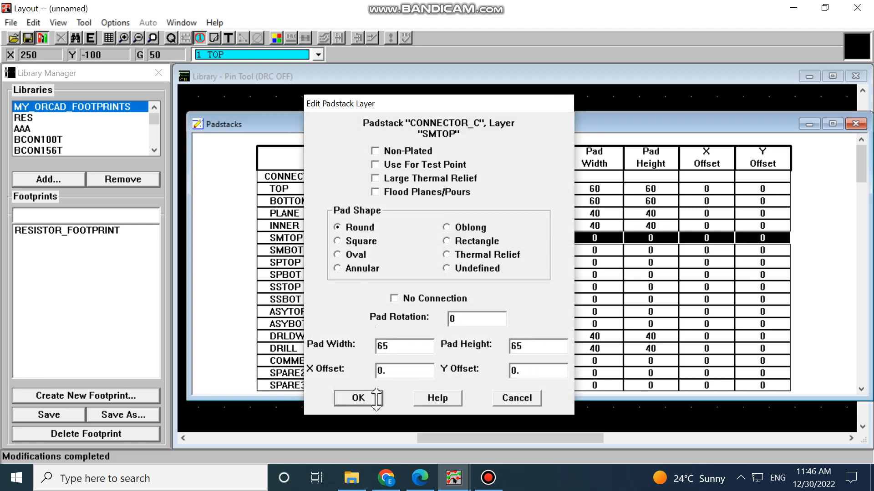
Step: Set the SMBOT layer of CONNECTOR_C to a Round pad 65 wide and 65 high, and close the padstack spreadsheet
double_click(323, 249)
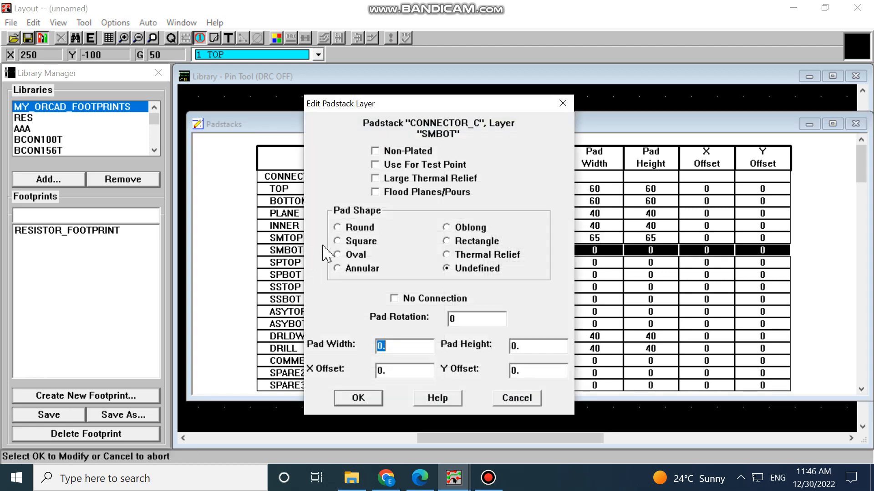
left_click(364, 229)
left_click_drag(389, 346, 370, 347)
type("65")
left_click_drag(528, 347, 495, 348)
type("65")
left_click(358, 398)
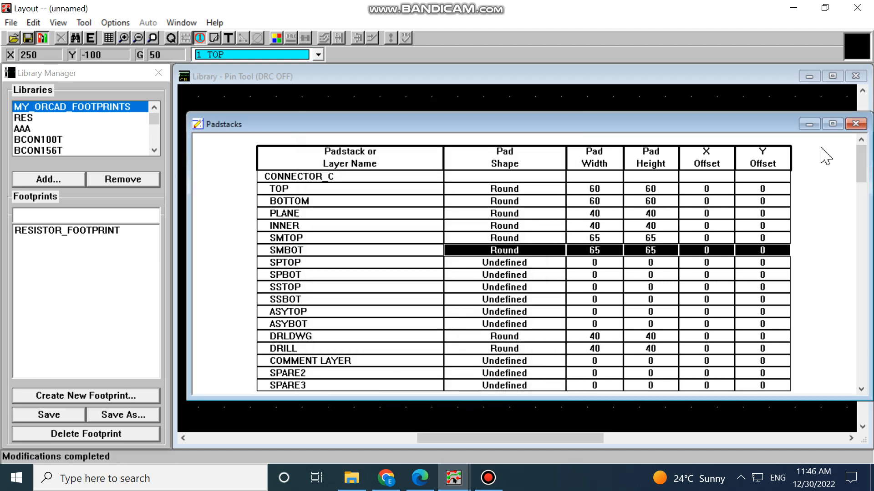
left_click(856, 124)
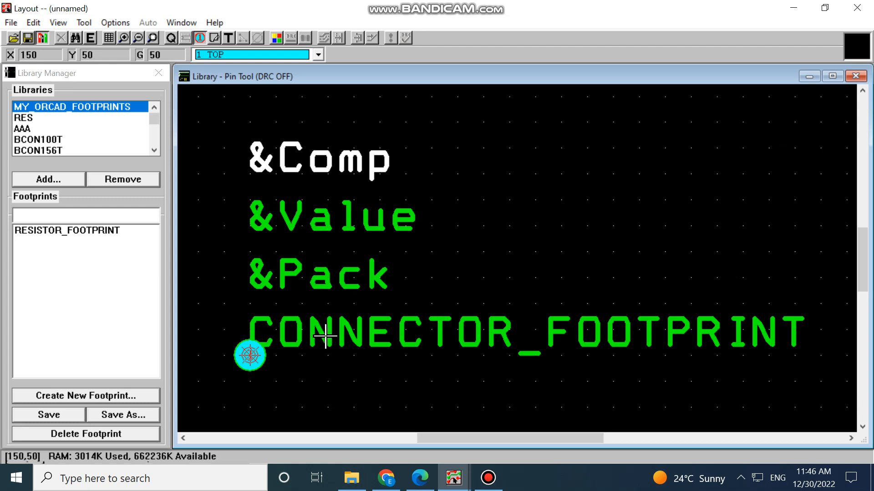
Step: Add a second pin to the connector footprint from pin 1 and place it at X 350, Y 0
left_click(251, 359)
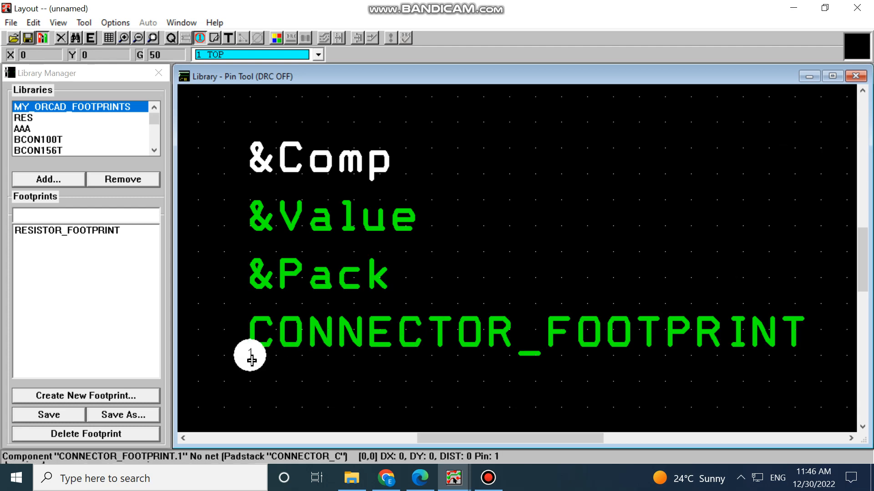
left_click(251, 361)
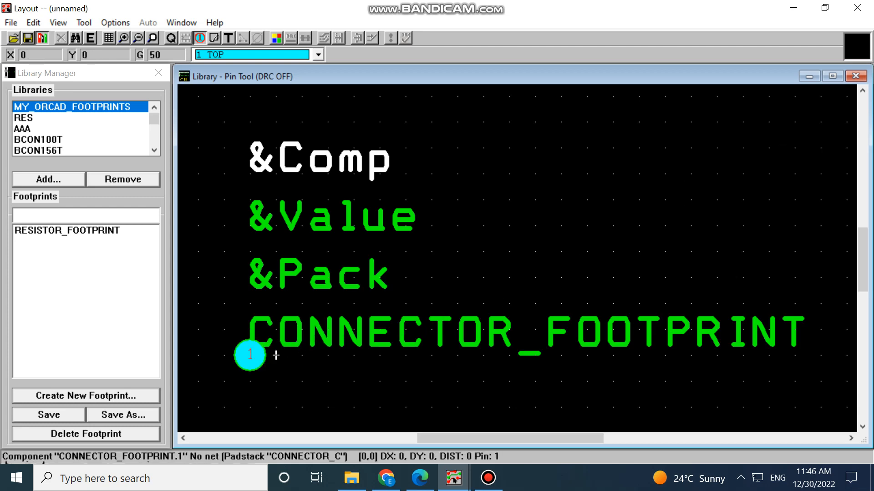
key("Insert")
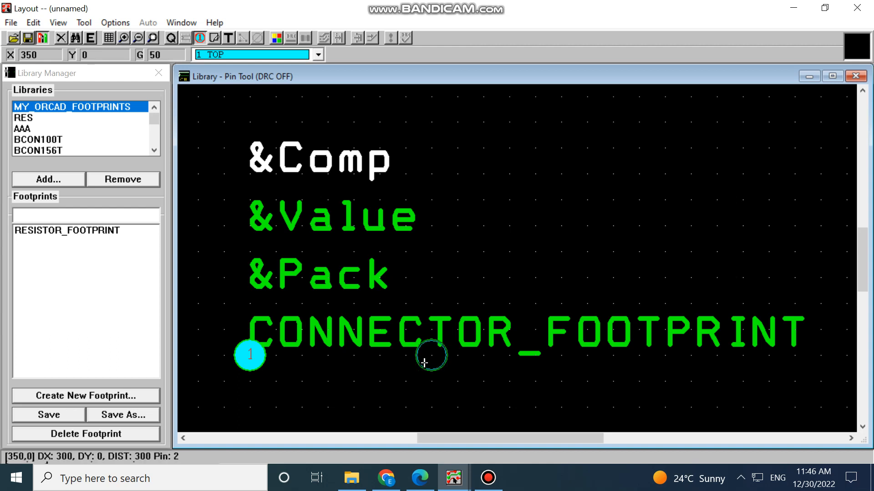
left_click(424, 363)
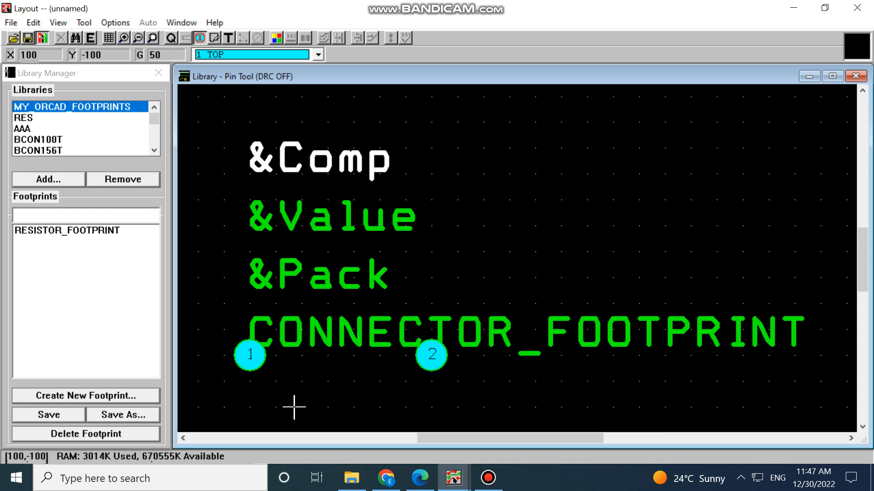
Step: Activate the Obstacle Tool and start a new obstacle with type Detail on the SSTOP layer
left_click(214, 38)
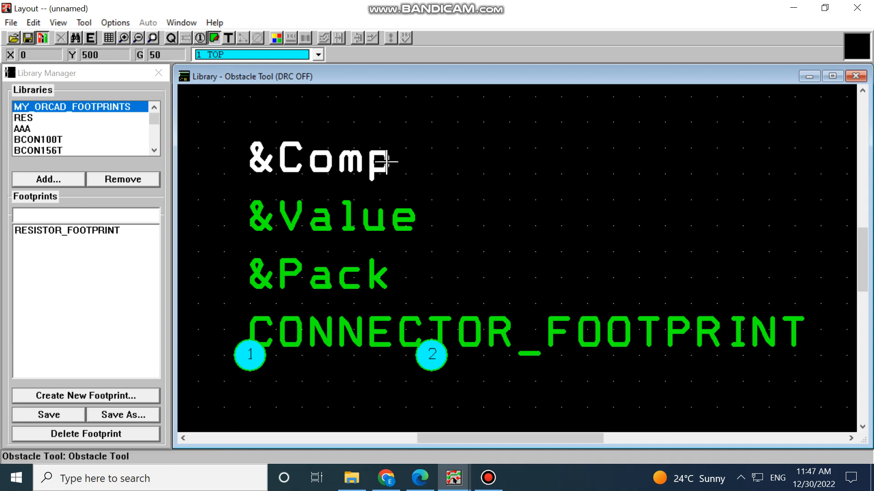
right_click(411, 156)
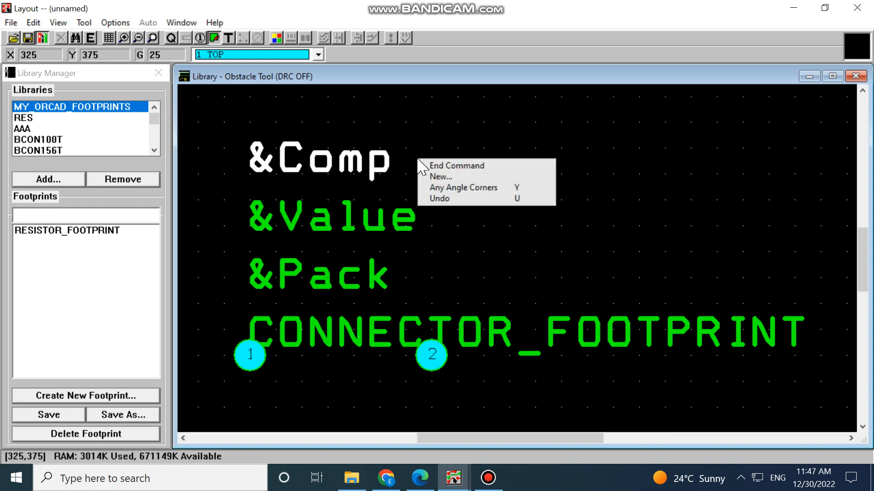
left_click(433, 175)
right_click(437, 179)
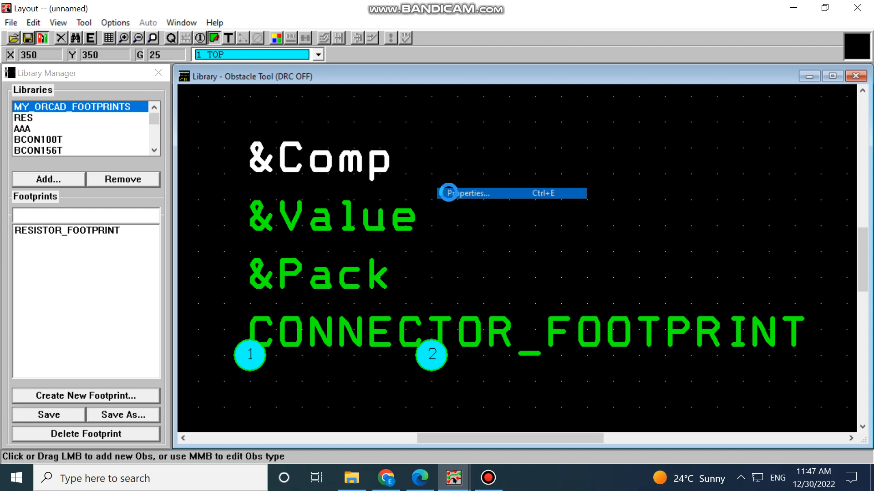
left_click(455, 193)
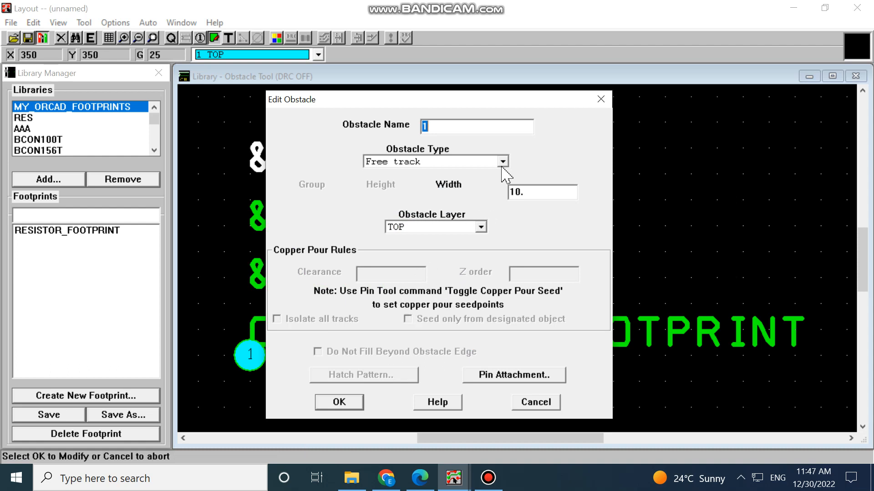
left_click(503, 162)
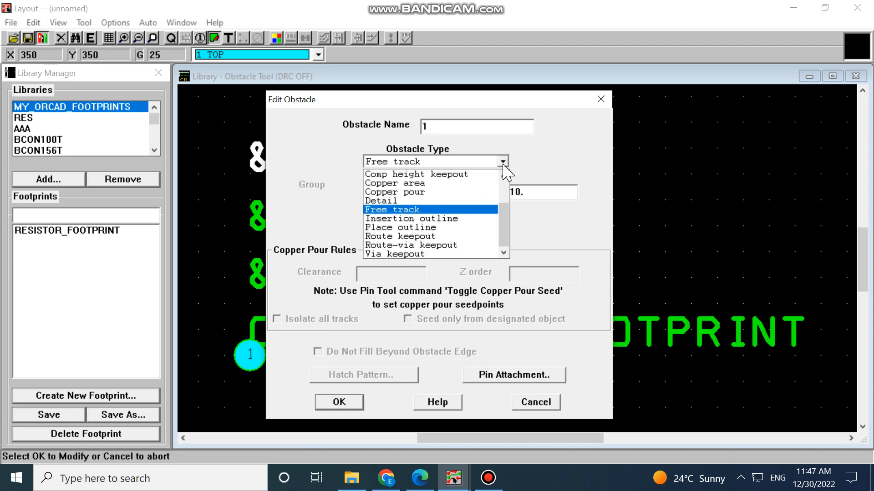
left_click(397, 201)
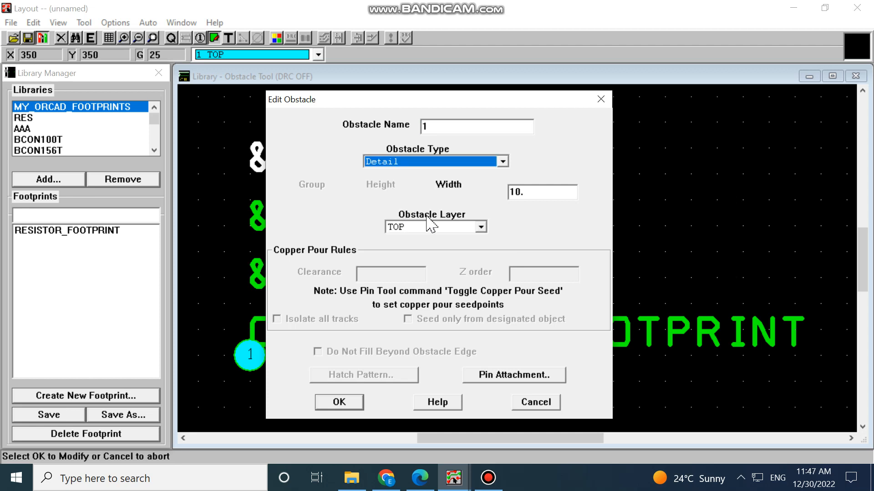
left_click(480, 227)
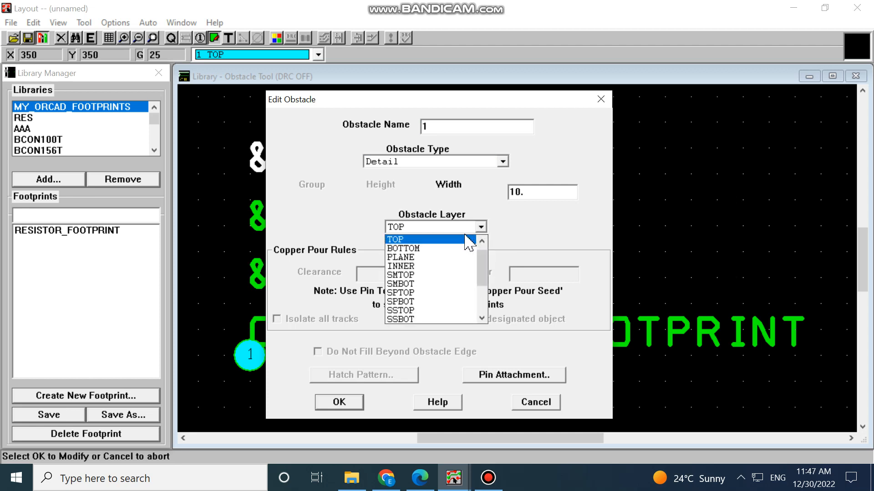
left_click(400, 310)
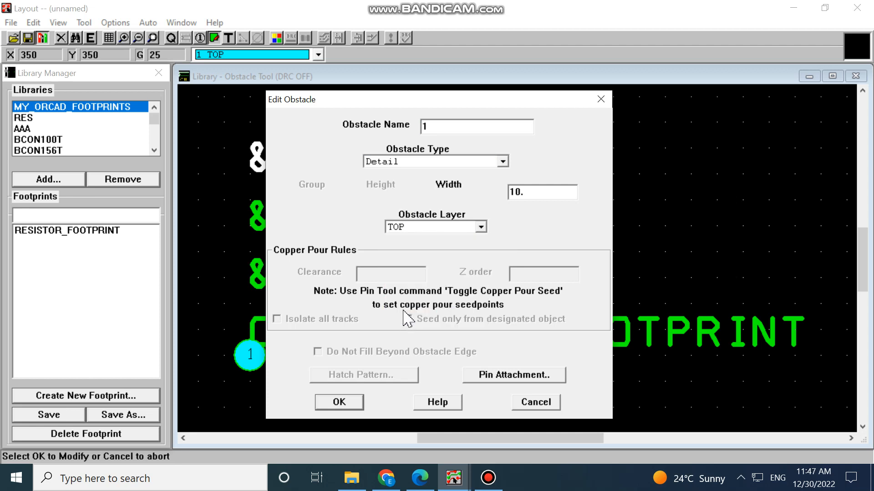
left_click(345, 404)
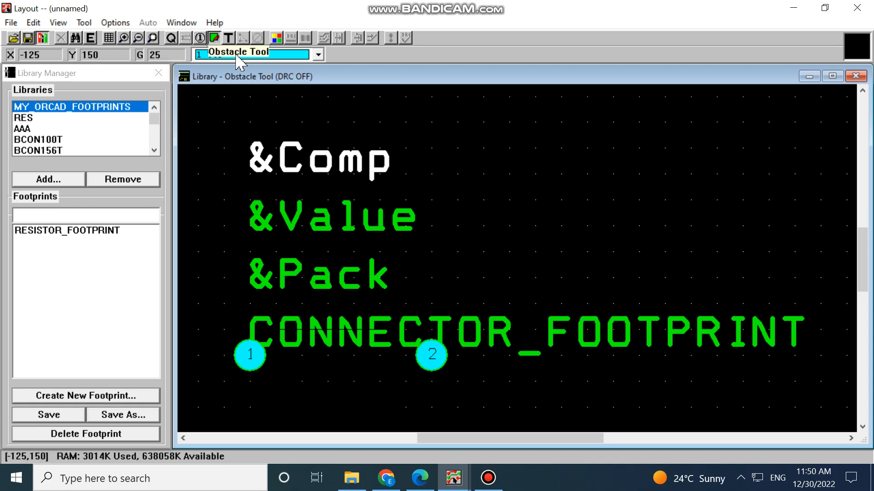
Step: Start a new obstacle and configure it as type Detail on the SSTOP layer
right_click(437, 178)
left_click(460, 194)
right_click(445, 182)
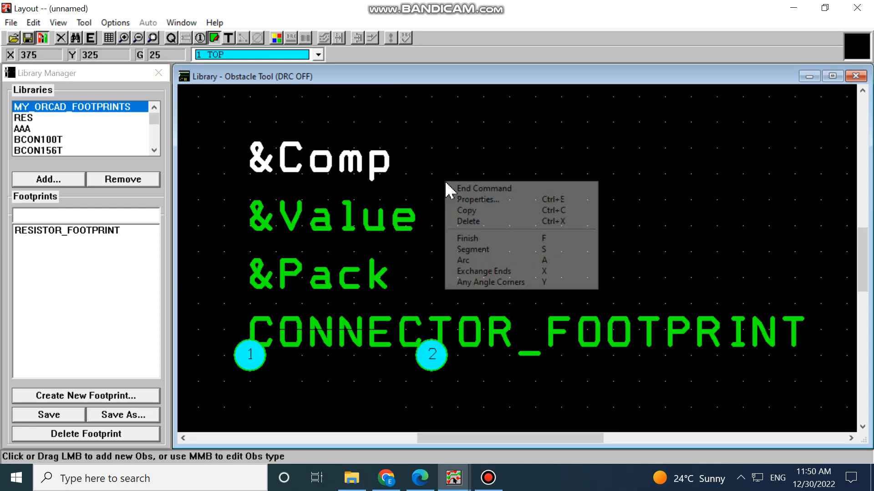
left_click(473, 199)
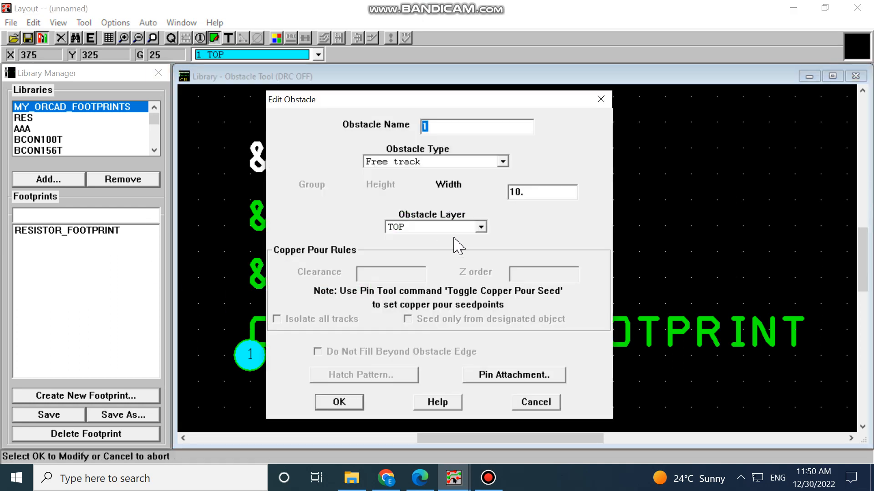
left_click(504, 163)
left_click(410, 199)
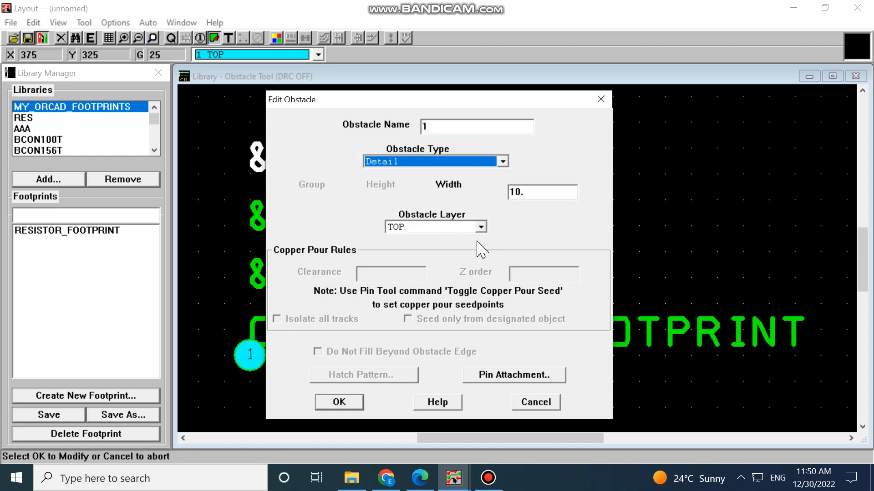
left_click(480, 227)
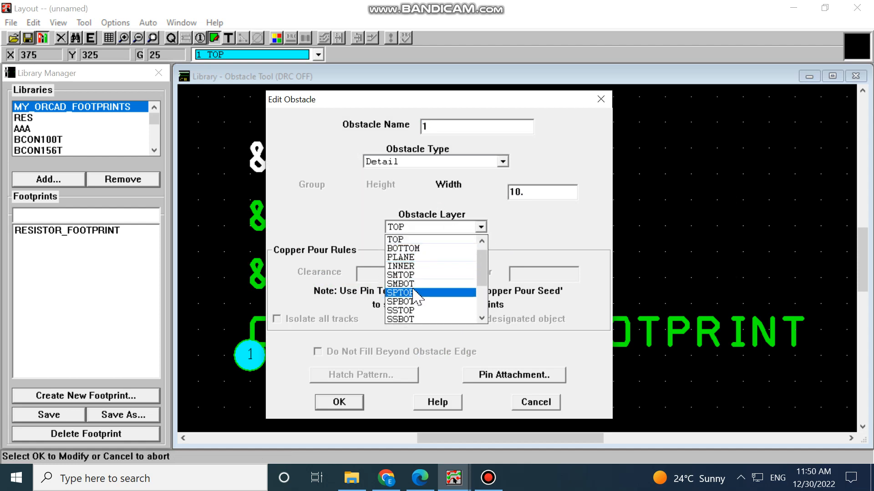
left_click(408, 311)
left_click(351, 403)
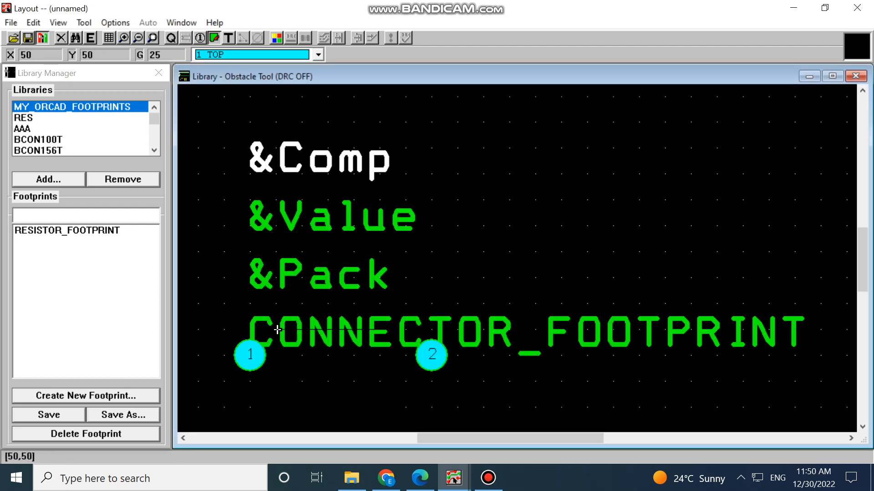
Step: Draw a closed rectangular outline between the two pins, with corners at about X 50, Y 50 and X 275, Y -100
left_click(278, 330)
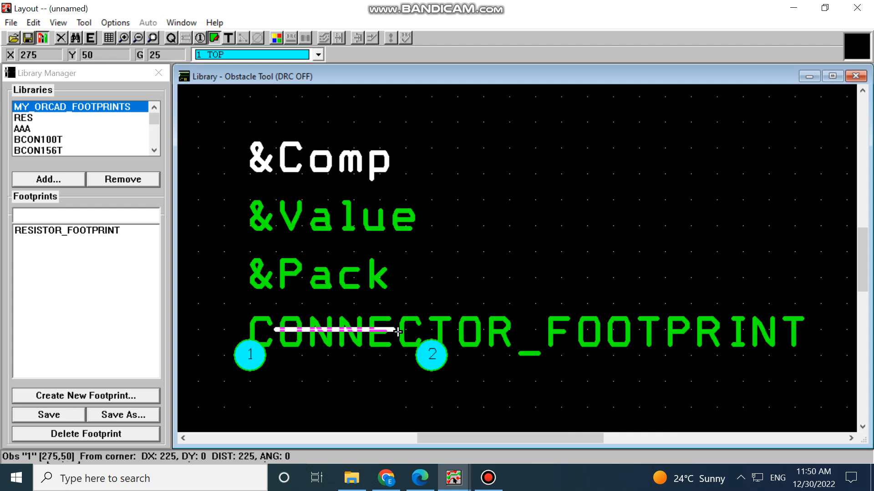
left_click(398, 332)
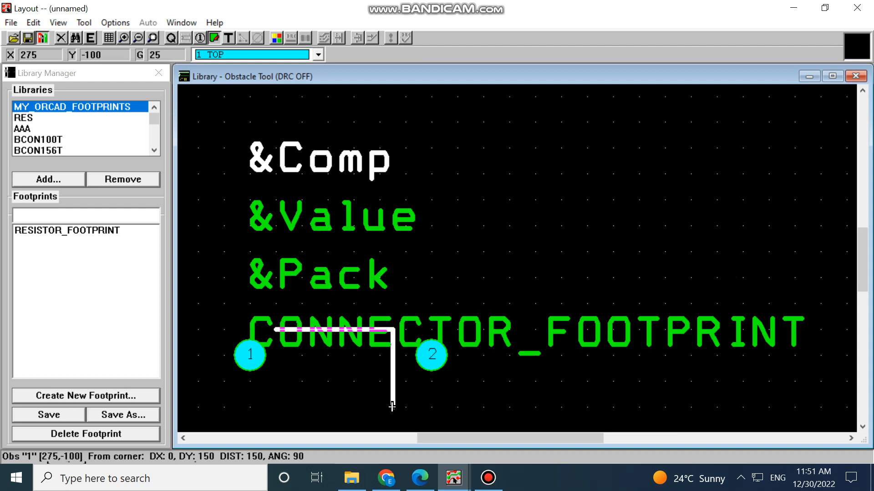
left_click(392, 406)
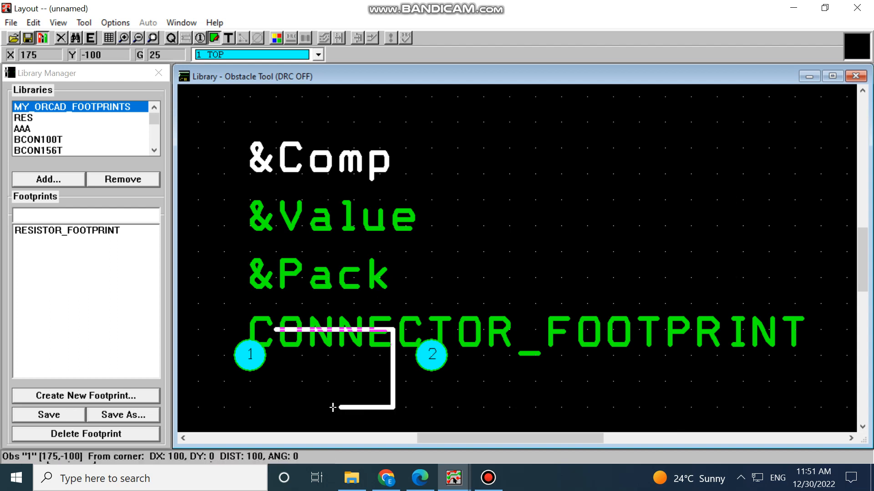
left_click(279, 405)
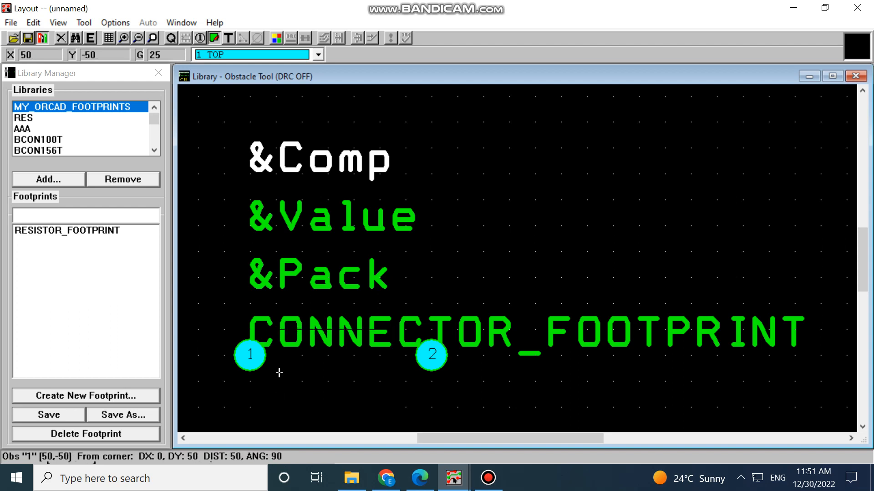
left_click(276, 329)
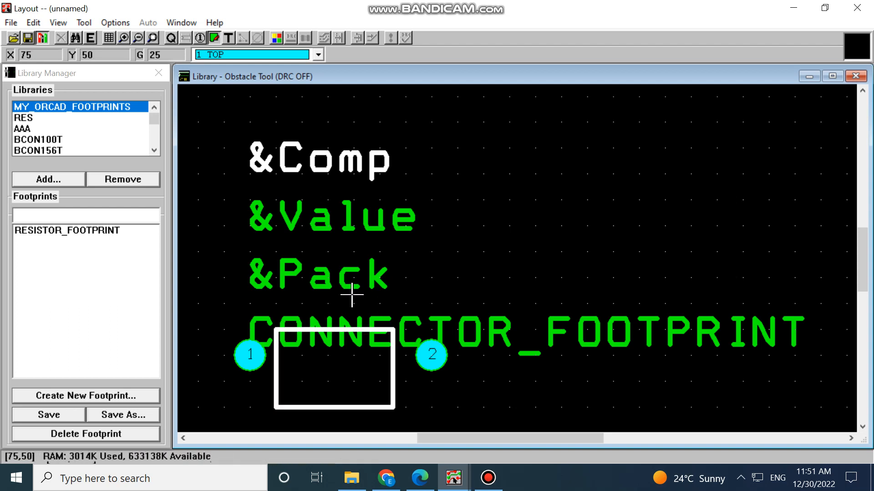
Step: Start another Detail obstacle and assign it to the SSTOP layer
right_click(465, 184)
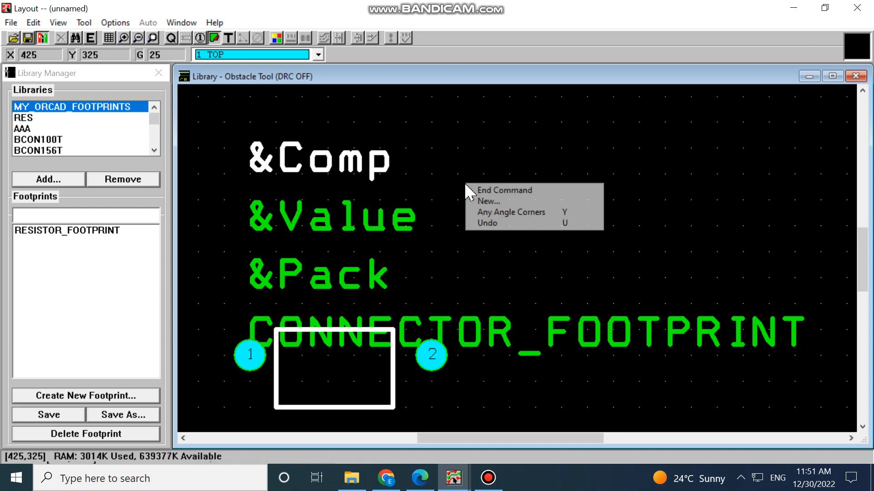
left_click(483, 202)
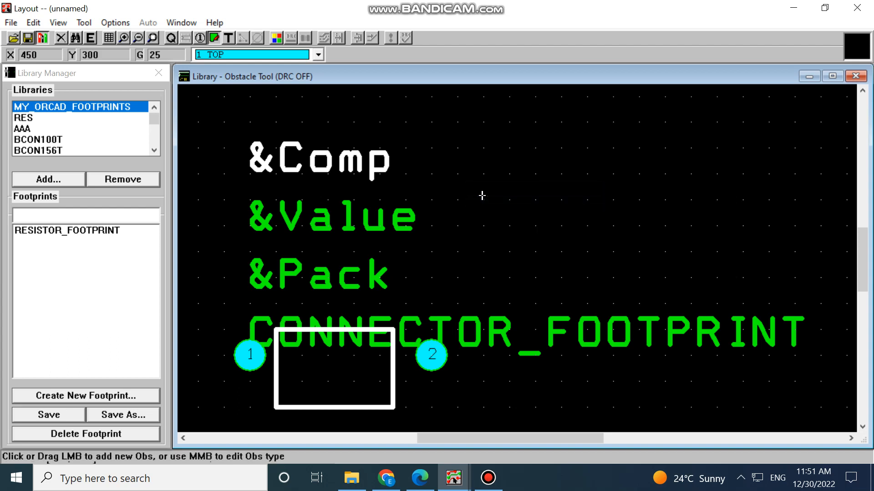
right_click(481, 182)
left_click(491, 197)
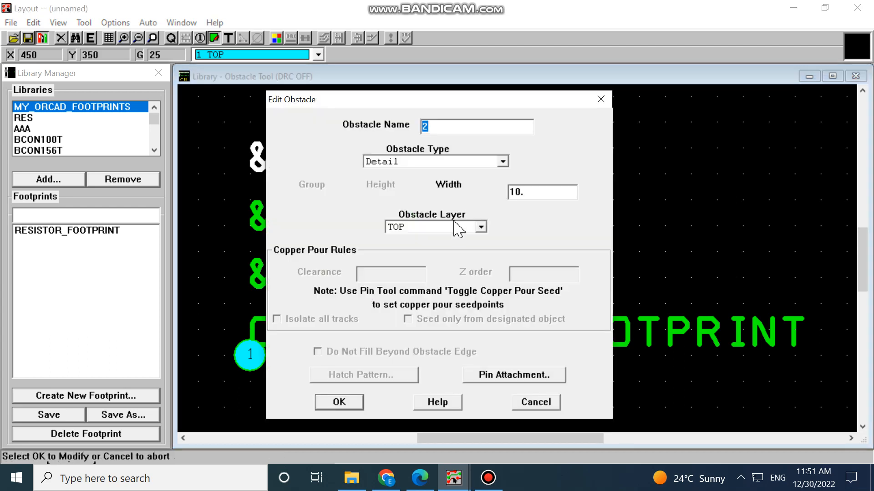
left_click(481, 226)
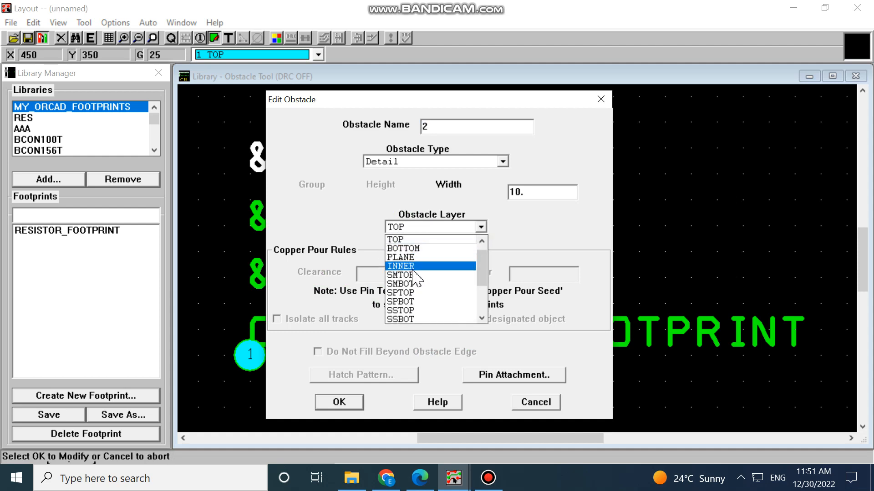
left_click(400, 310)
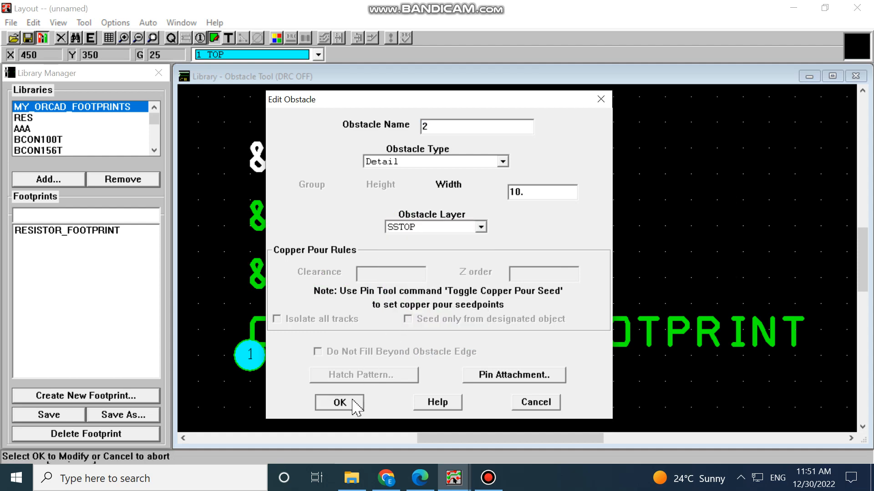
left_click(339, 401)
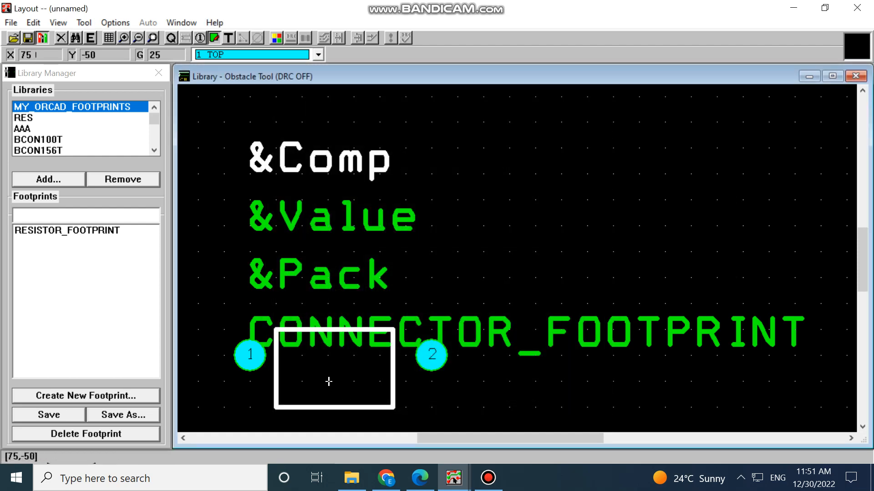
Step: Draw a horizontal line across the lower part of the rectangle at Y -50, from about X 275 to X 50, and finish it
left_click(387, 385)
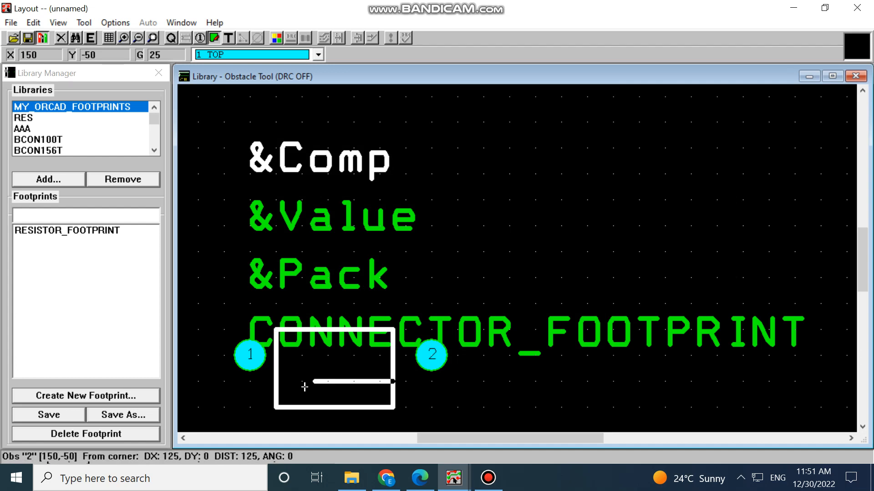
left_click(277, 382)
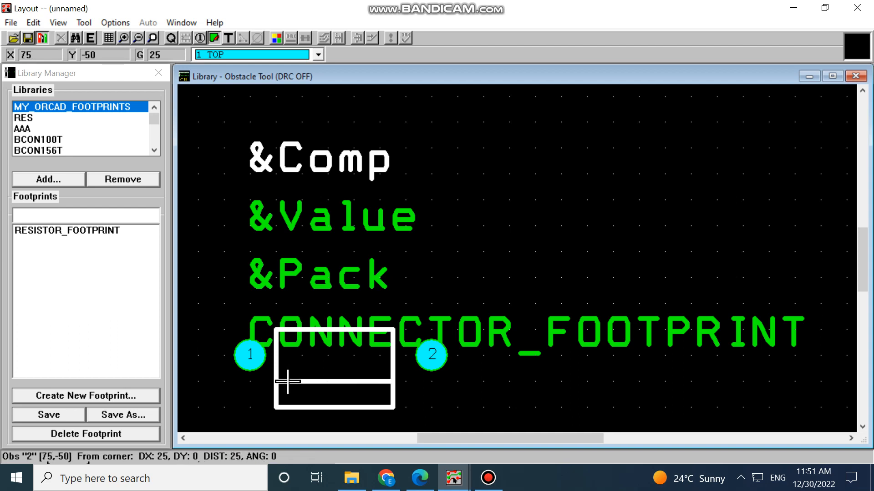
key("Escape")
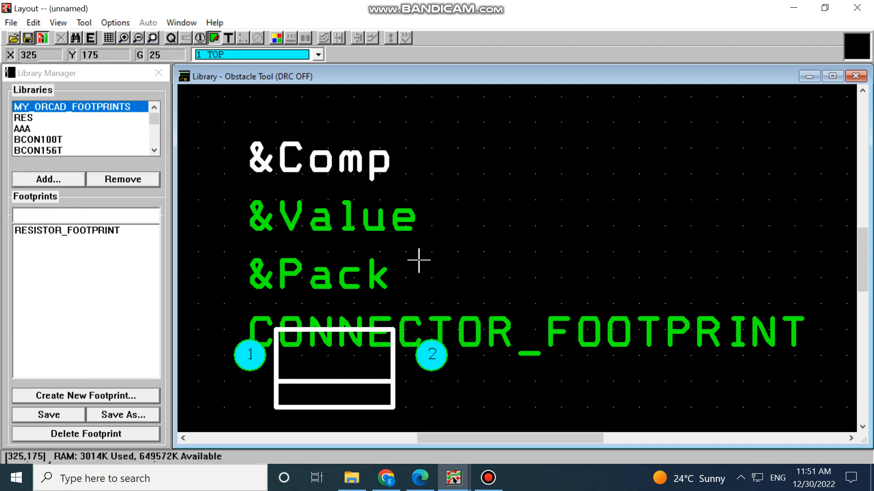
Step: Save the footprint as CONNECTOR_FOOTPRINT in the MY_ORCAD_FOOTPRINTS library
left_click(132, 418)
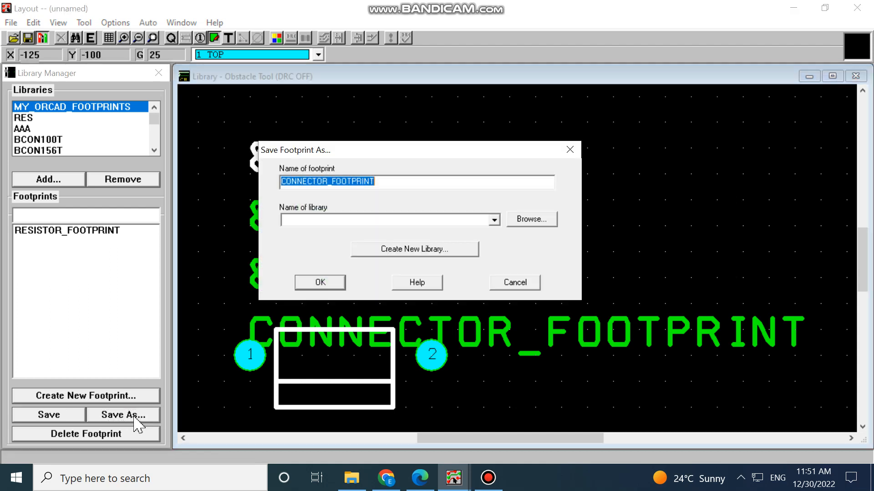
left_click(515, 223)
left_click(430, 215)
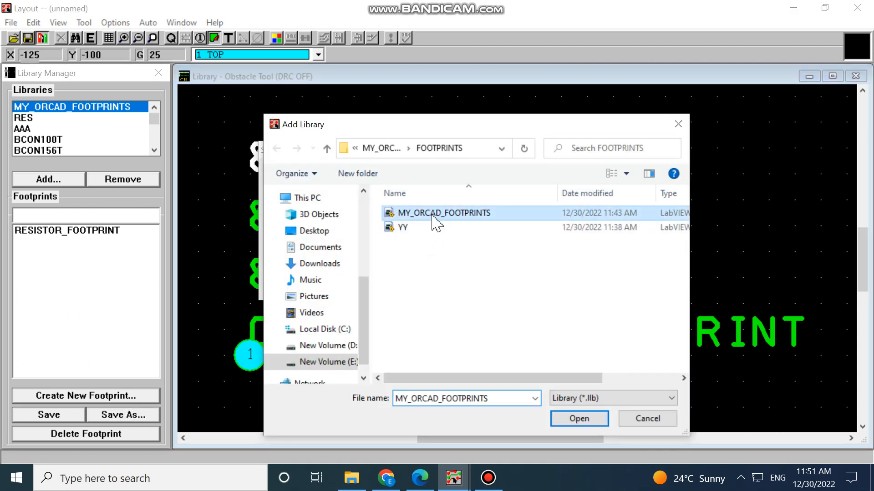
left_click(563, 420)
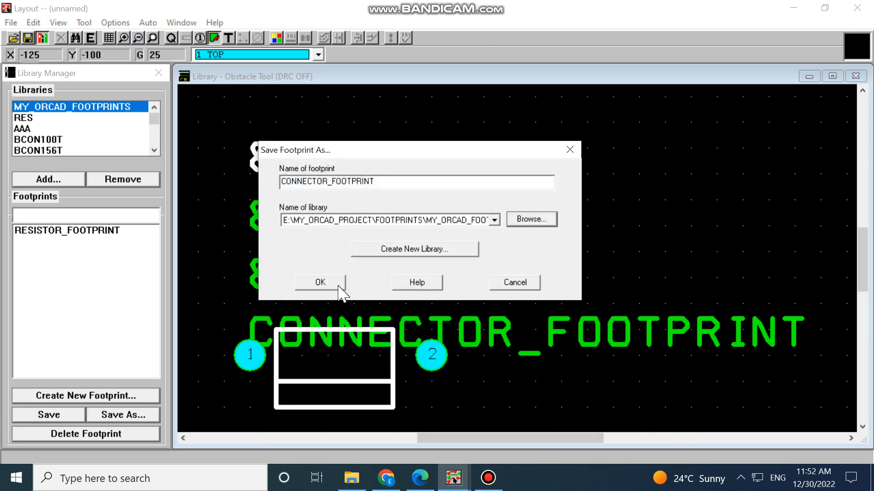
left_click(323, 281)
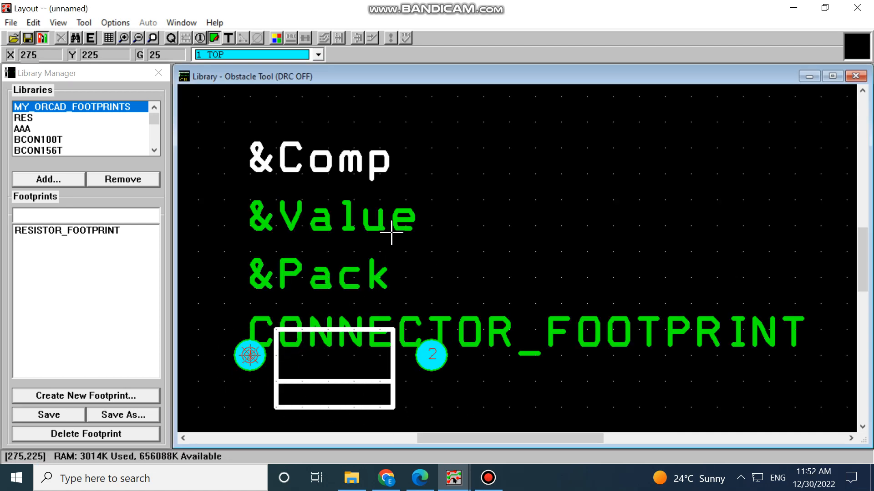
Step: Start a new obstacle and configure it as type Place outline on the Global Layer
right_click(435, 218)
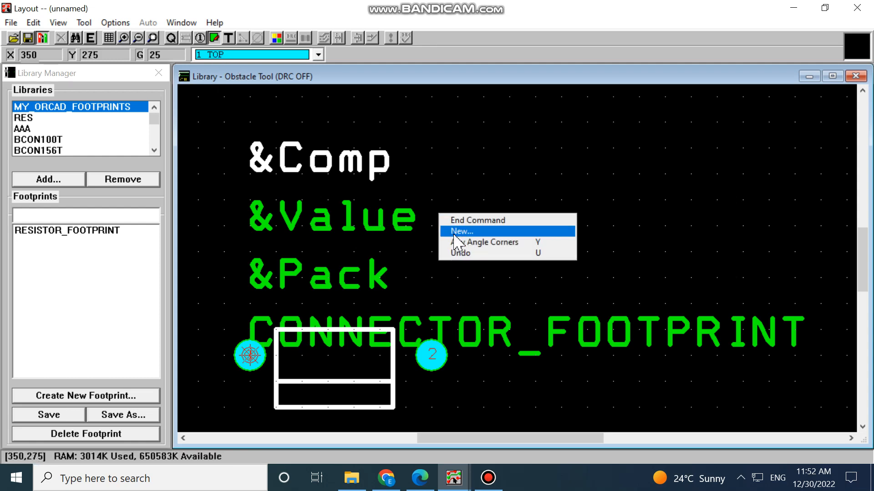
left_click(454, 233)
right_click(433, 193)
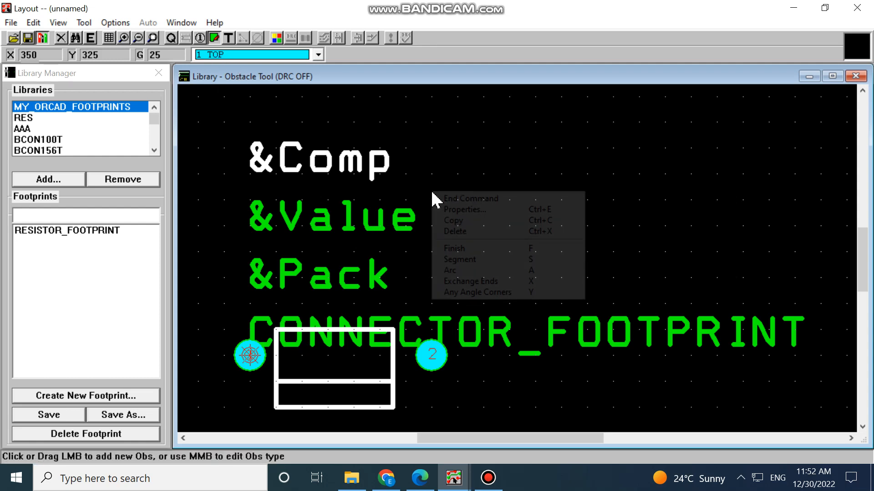
left_click(436, 206)
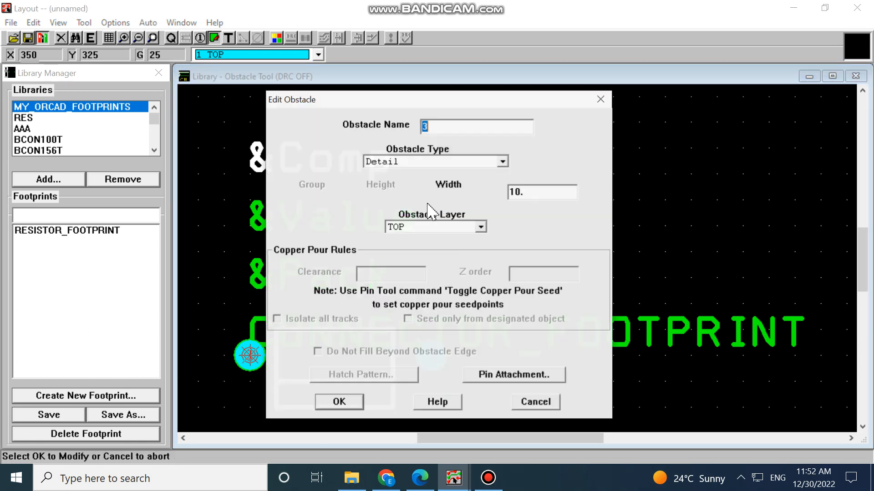
left_click(502, 161)
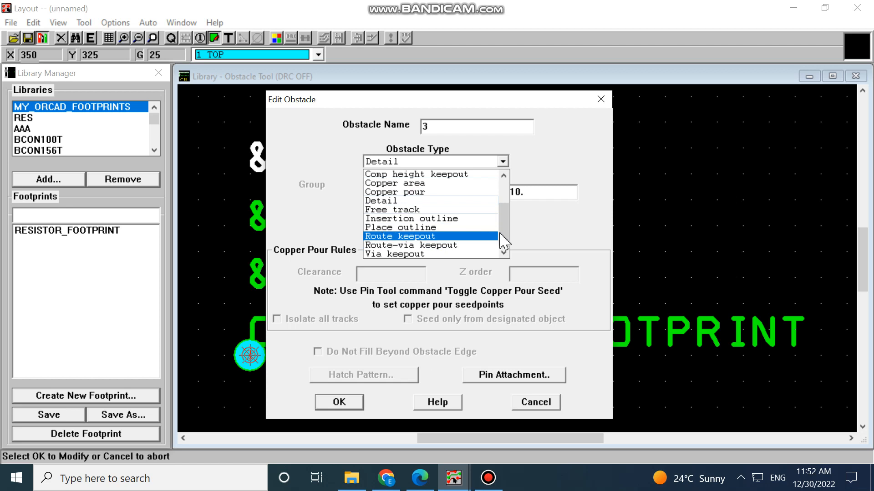
mouse_move(504, 239)
left_mouse_down()
mouse_move(506, 204)
mouse_move(501, 223)
left_mouse_up()
left_click(441, 239)
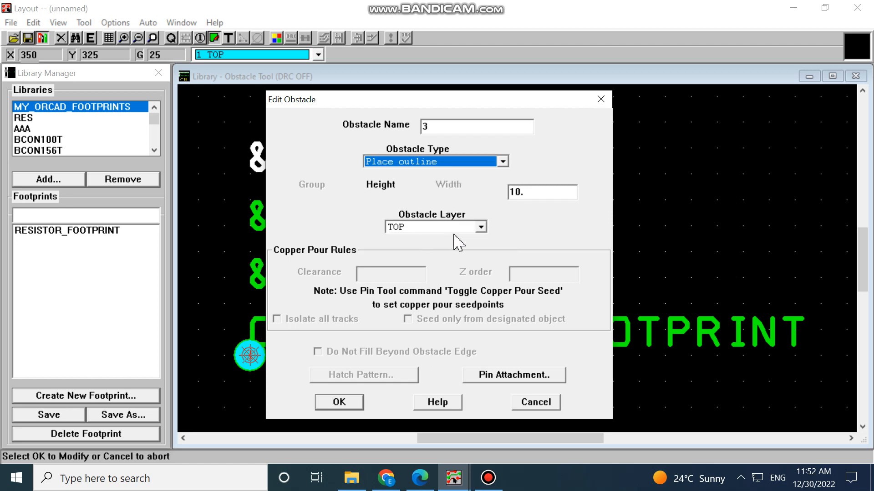
left_click(480, 228)
scroll(483, 269, "up", 1)
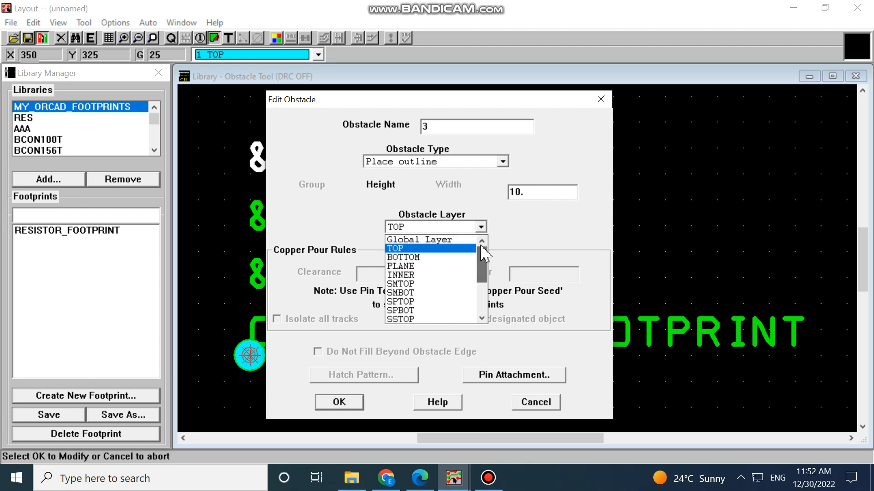
left_click(437, 240)
left_click(334, 402)
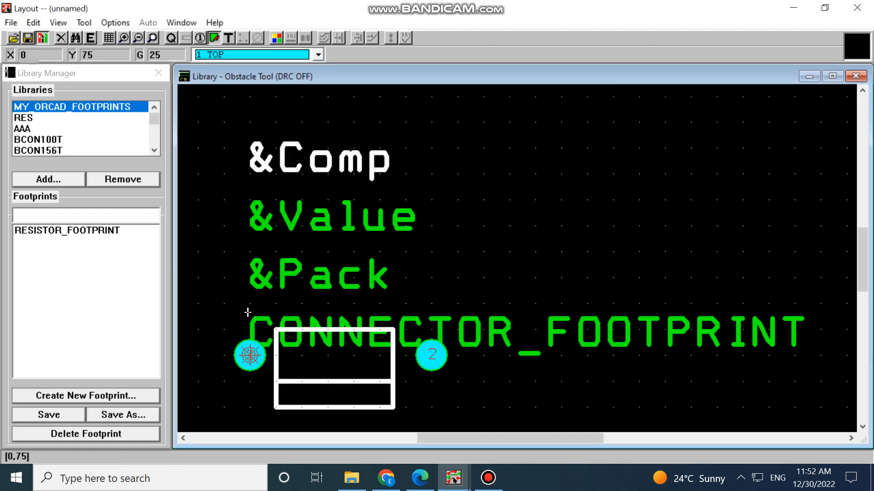
Step: Draw a rectangular place outline around both pins and the body, with corners at about X -50, Y 100 and X 400, Y -150
left_click(226, 302)
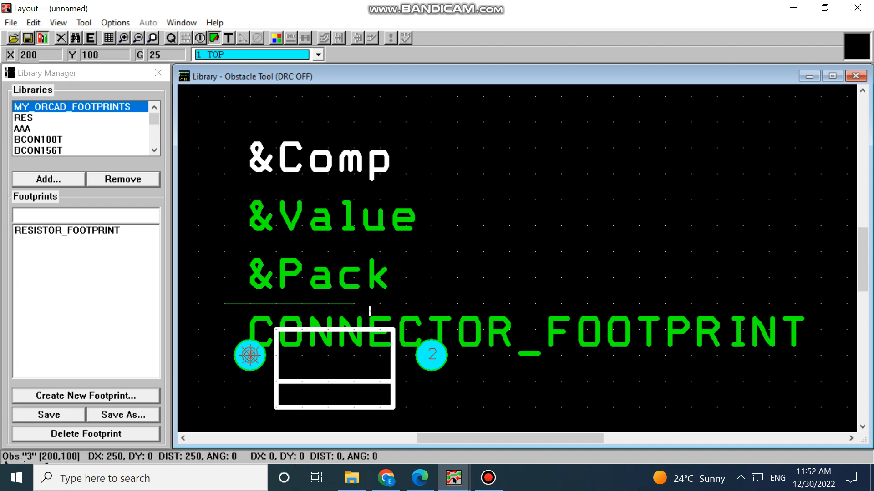
left_click(458, 311)
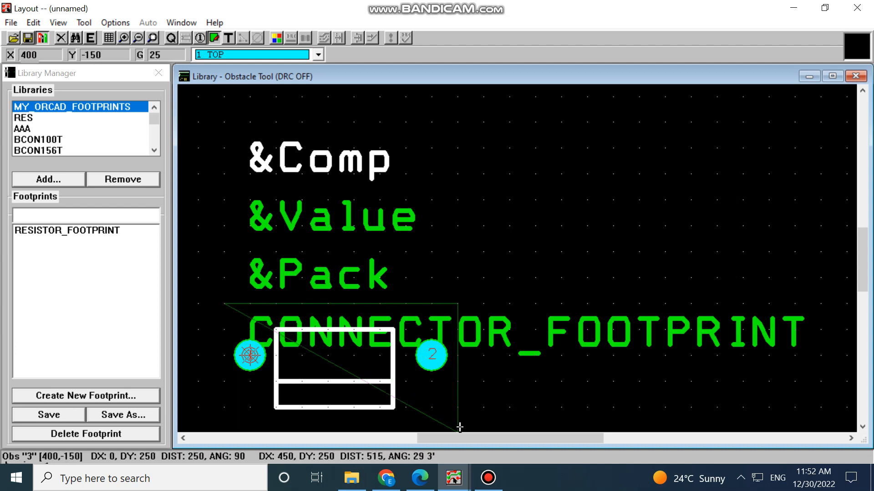
left_click_drag(865, 271, 868, 309)
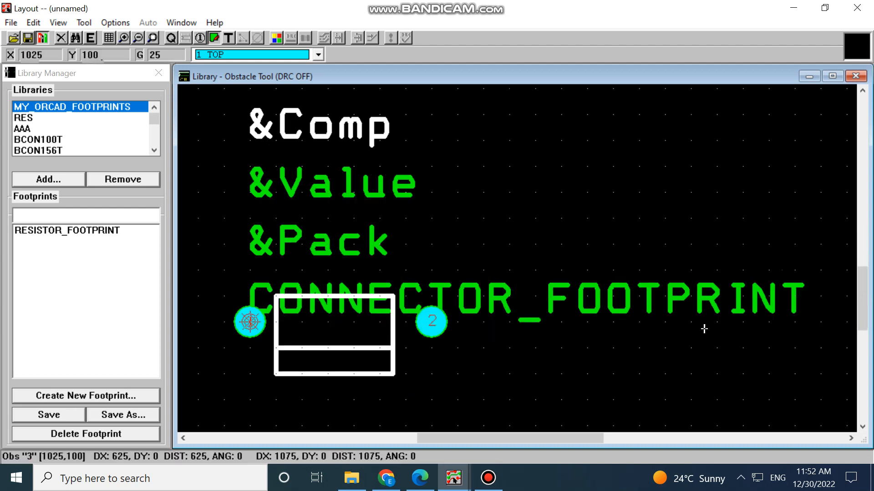
left_click(447, 404)
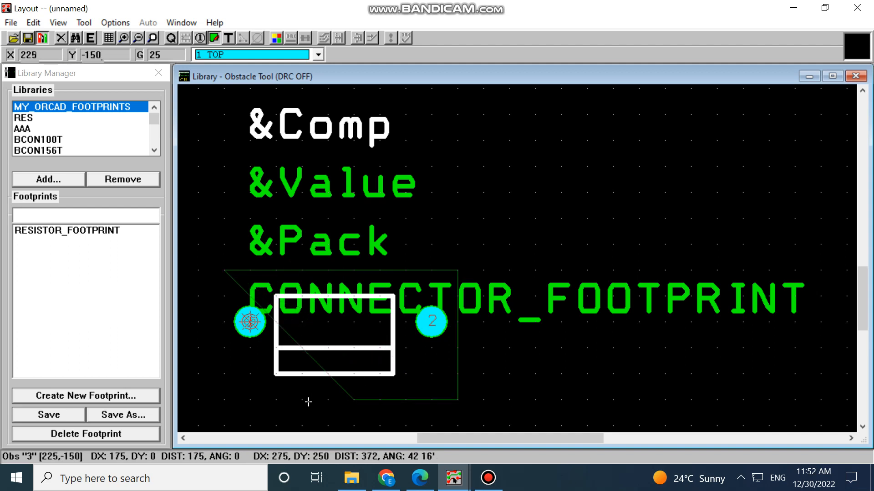
left_click(223, 391)
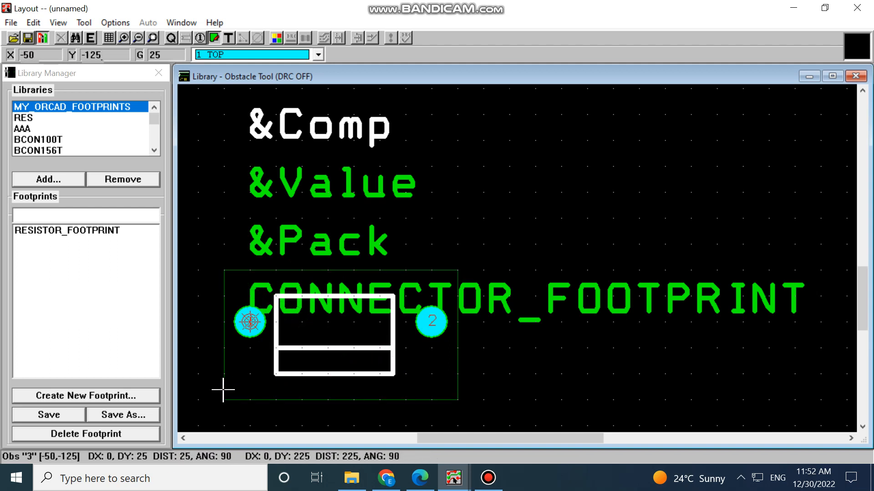
Step: Finish the place outline and save CONNECTOR_FOOTPRINT in the MY_ORCAD_FOOTPRINTS library, replacing the existing version
key("Escape")
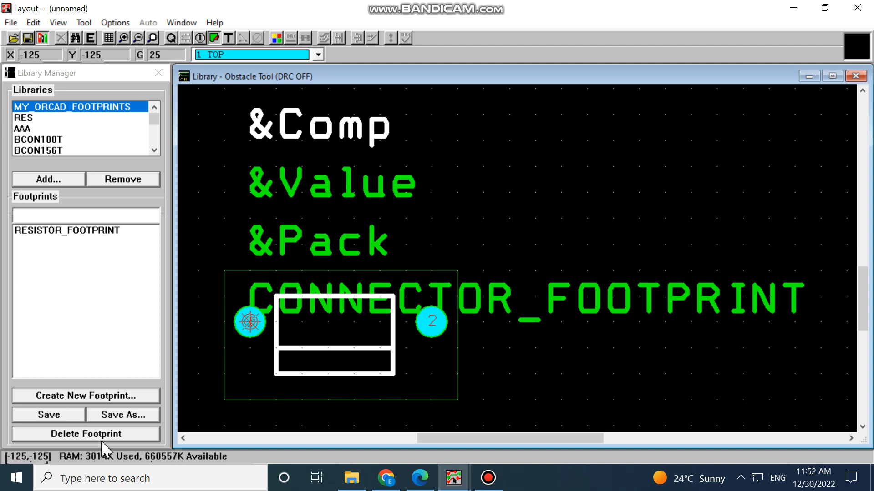
left_click(120, 415)
left_click(533, 221)
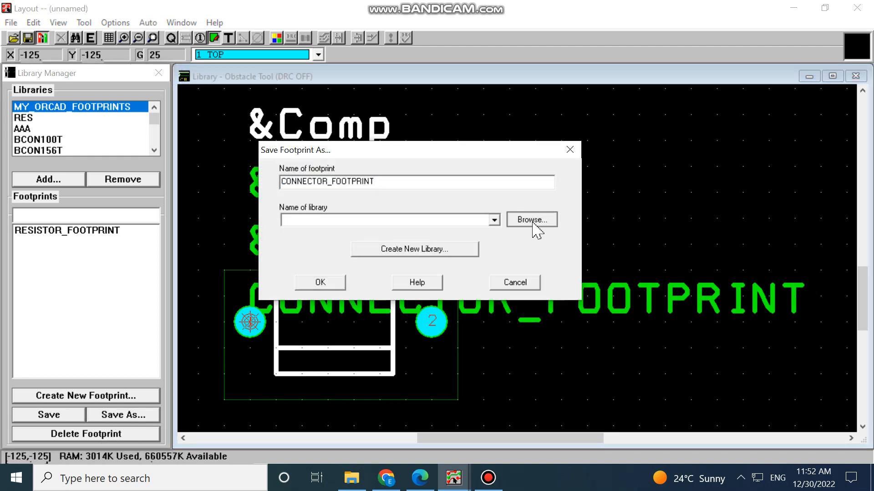
double_click(428, 213)
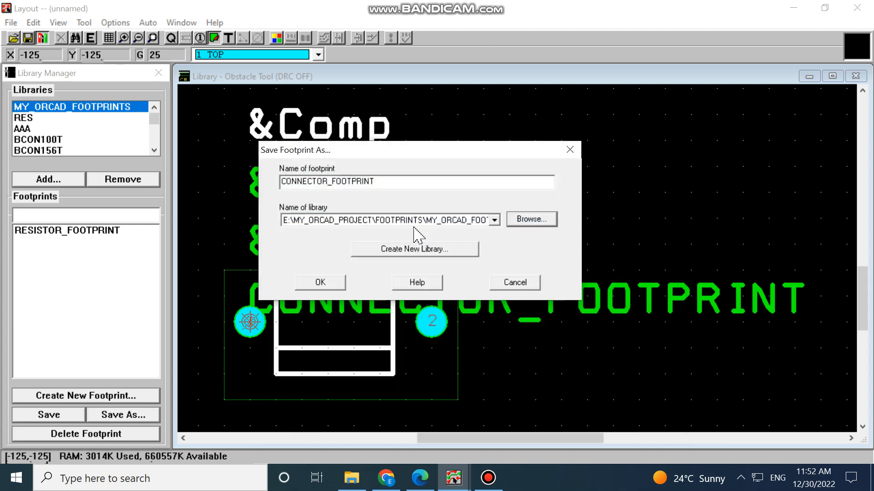
left_click(318, 285)
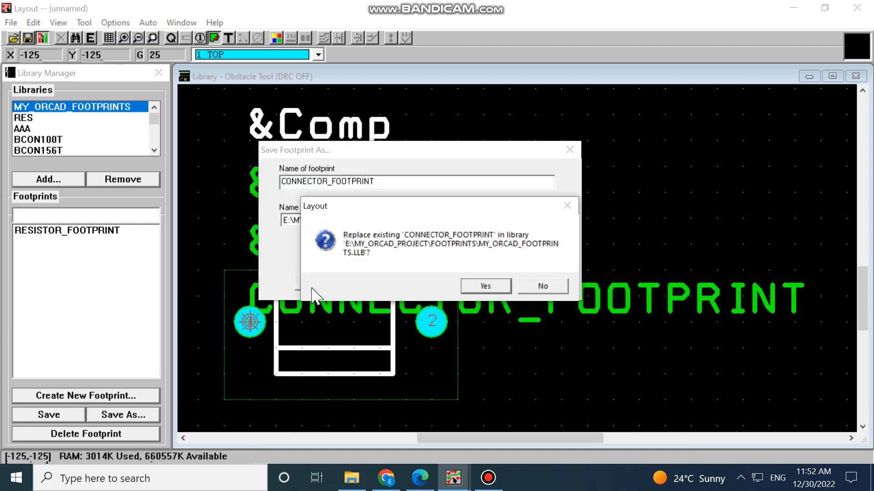
left_click(486, 285)
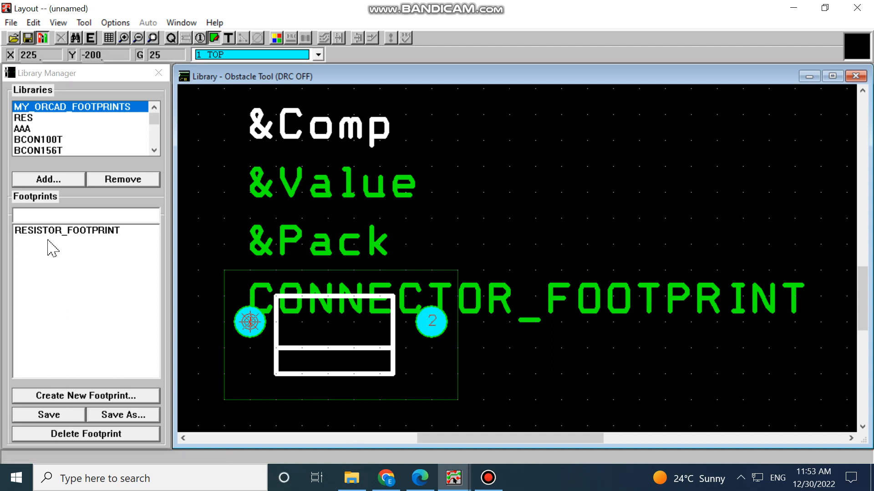
Step: Open RESISTOR_FOOTPRINT from MY_ORCAD_FOOTPRINTS and configure a new obstacle as type Place outline on the Global Layer
left_click(54, 109)
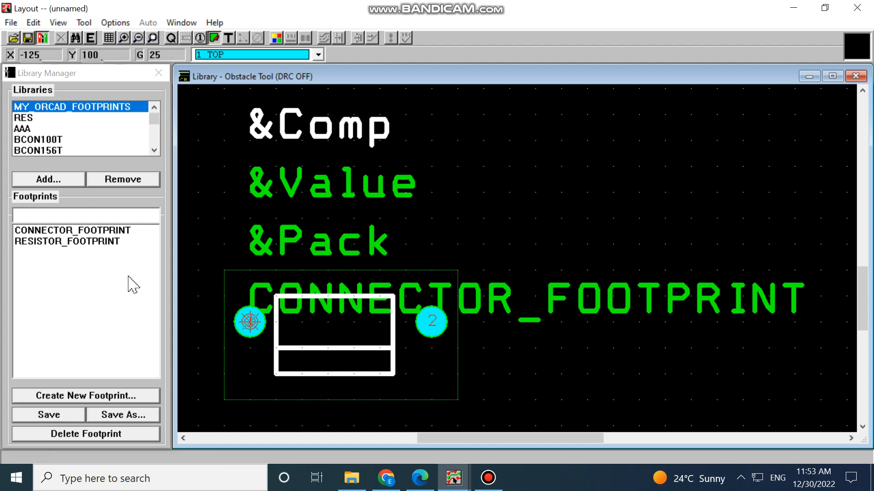
left_click(98, 242)
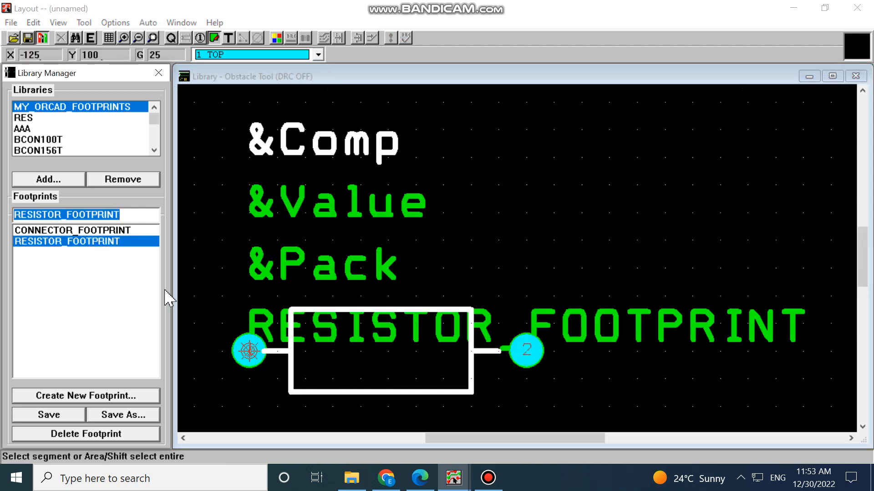
right_click(457, 163)
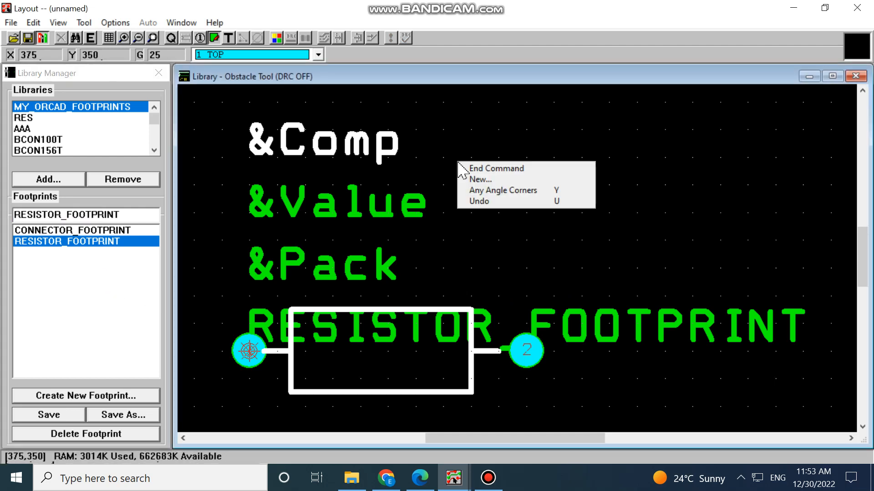
left_click(473, 179)
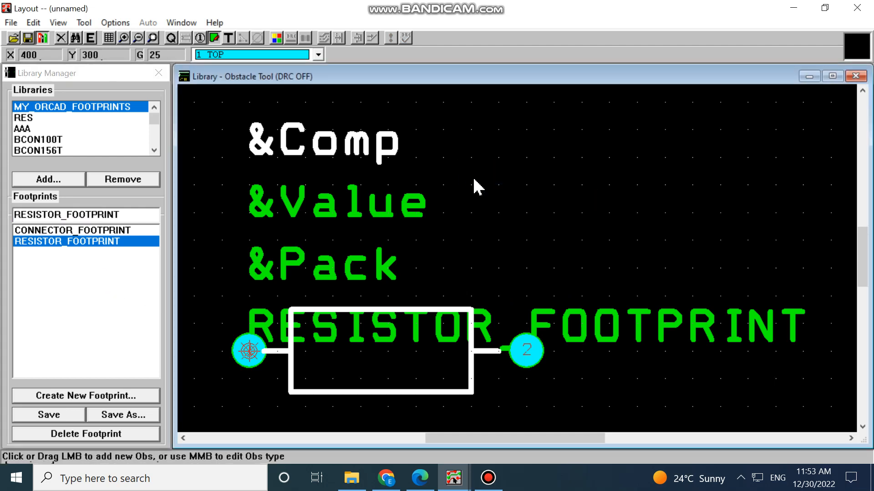
right_click(474, 185)
left_click(488, 196)
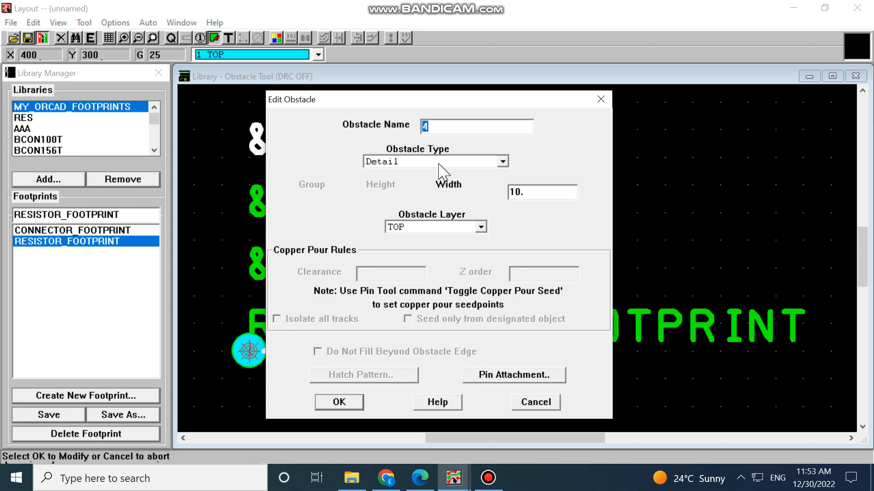
left_click(501, 162)
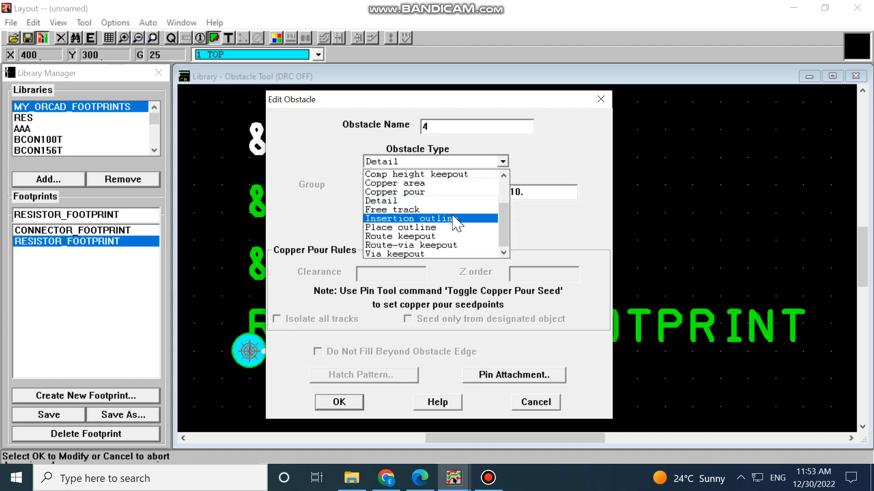
left_click(440, 228)
left_click(480, 227)
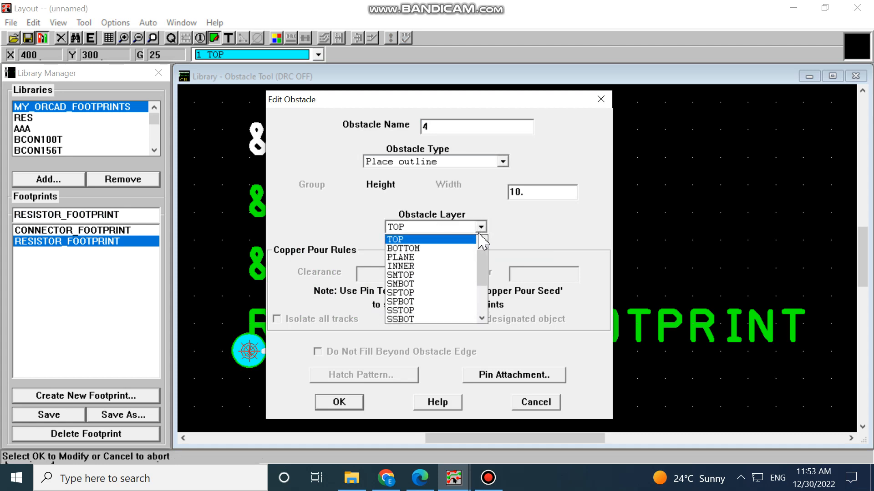
left_click(480, 242)
left_click(430, 239)
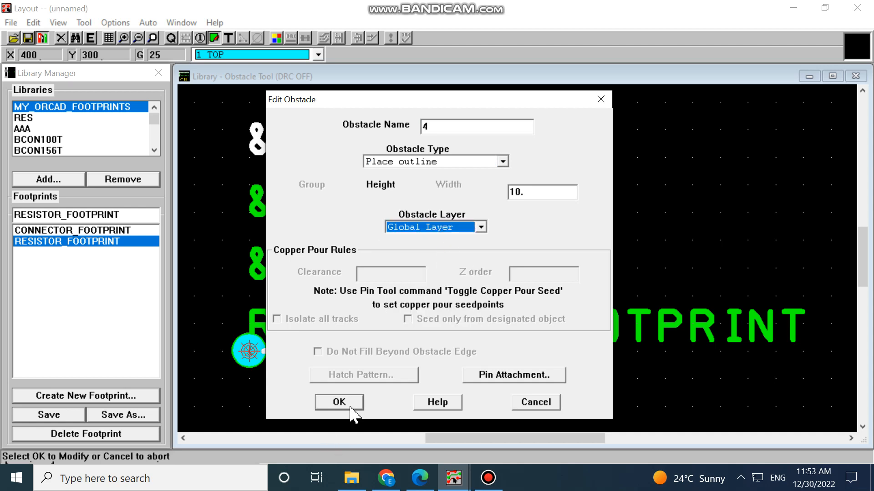
left_click(349, 405)
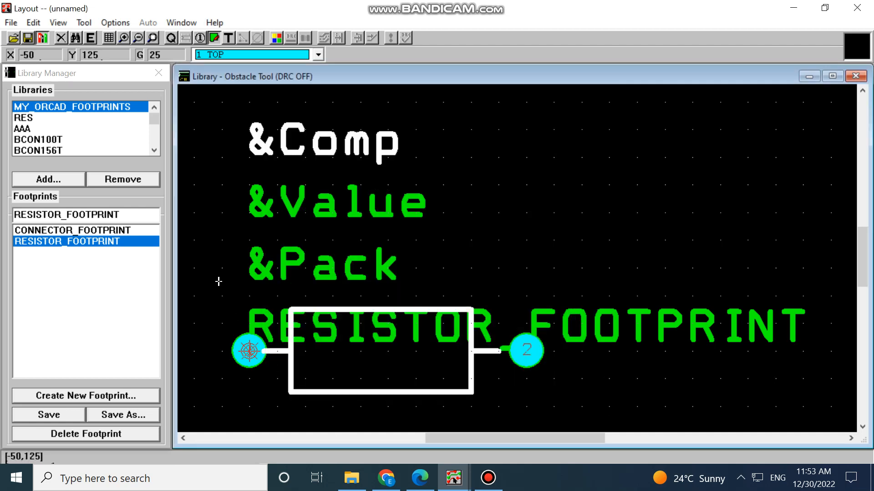
Step: Draw a rectangular place outline around the resistor body and both pins, with corners at about X -50, Y 125 and X 550, Y -125
left_click(219, 281)
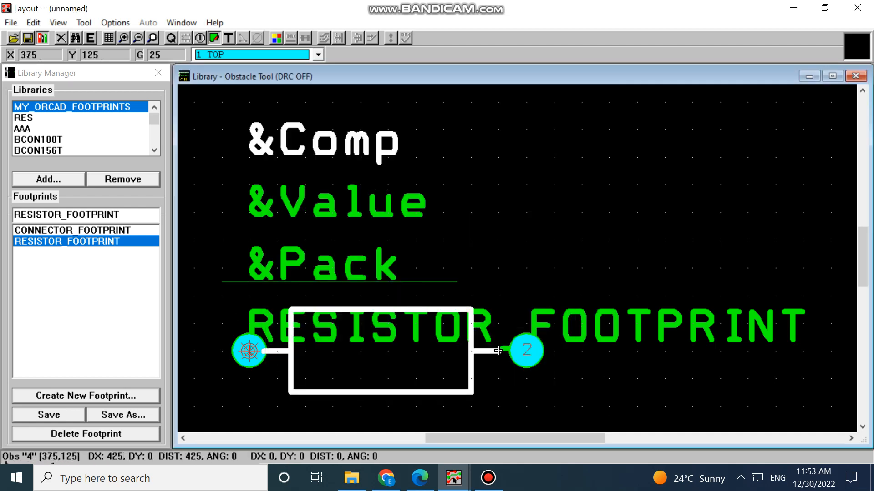
left_click(553, 288)
left_click(554, 420)
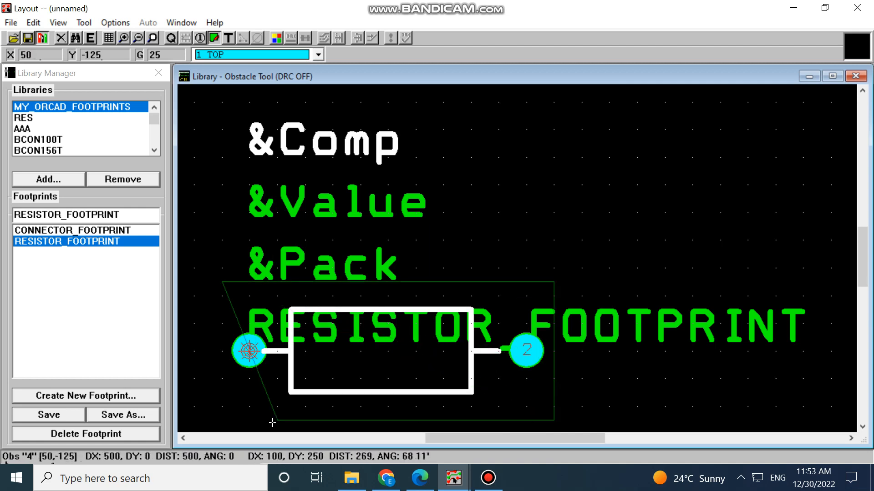
left_click(225, 421)
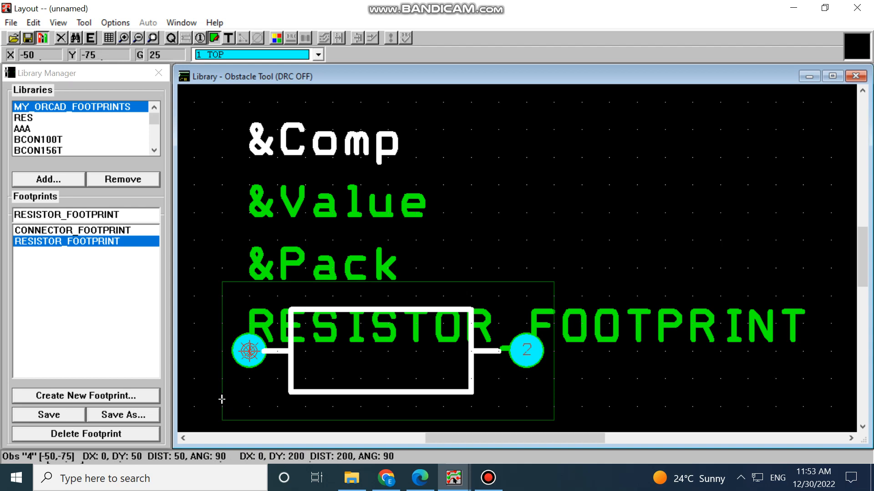
Step: Save RESISTOR_FOOTPRINT in the MY_ORCAD_FOOTPRINTS library, replacing the existing version
left_click(131, 417)
left_click(330, 285)
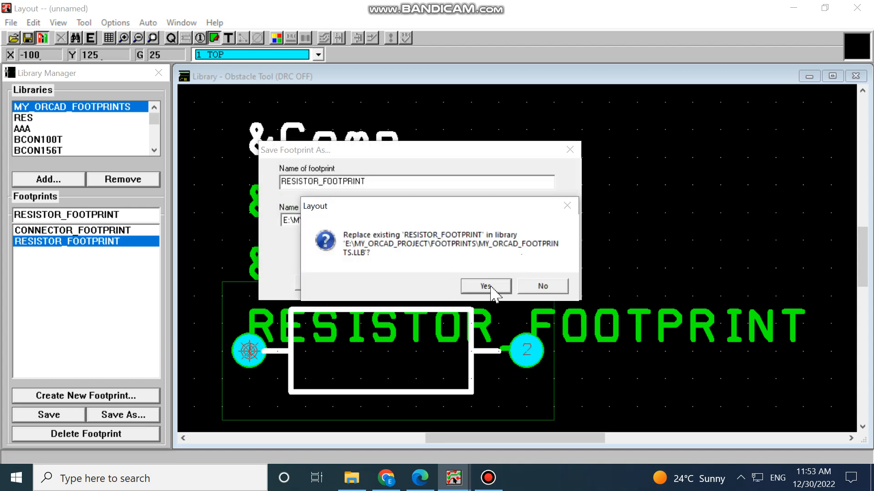
left_click(490, 287)
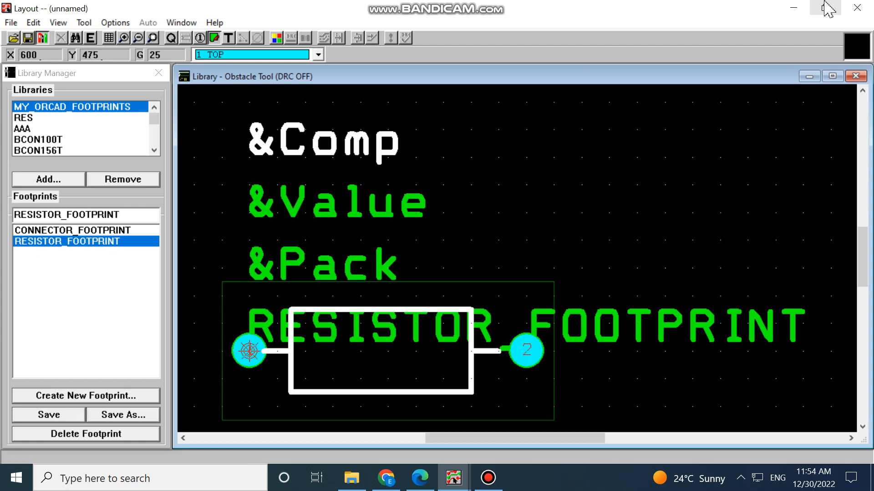
left_click(27, 39)
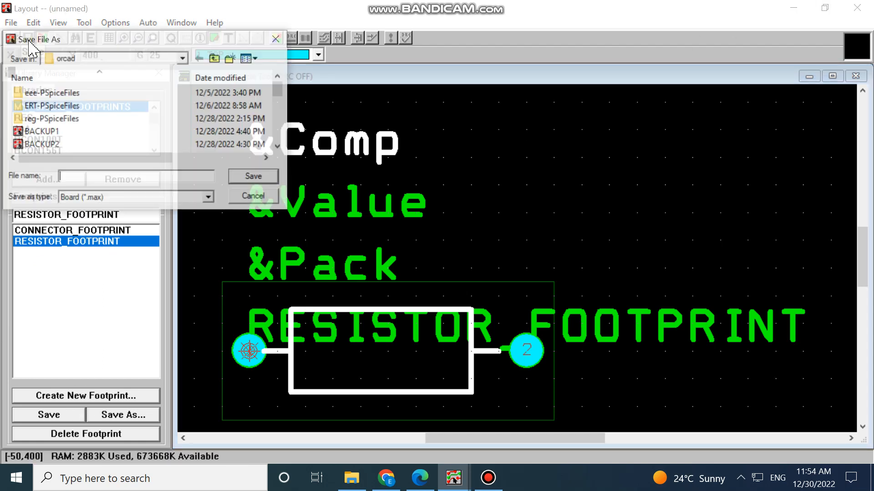
left_click(269, 200)
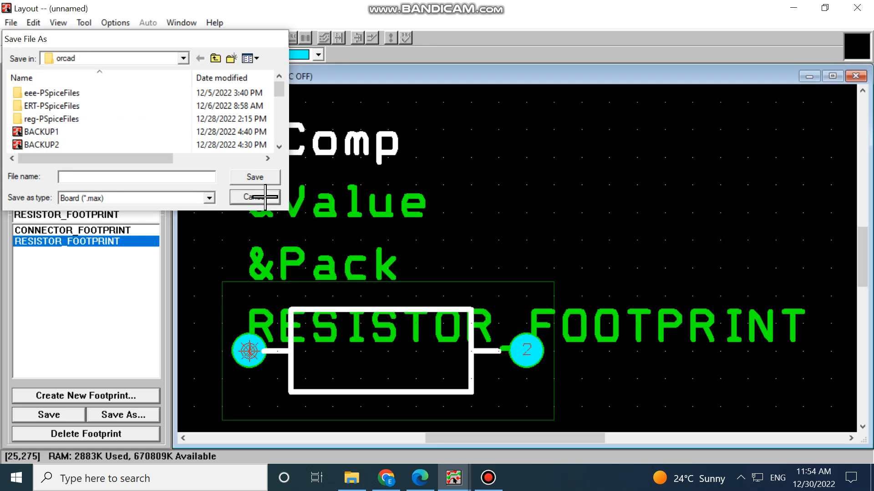
left_click(269, 201)
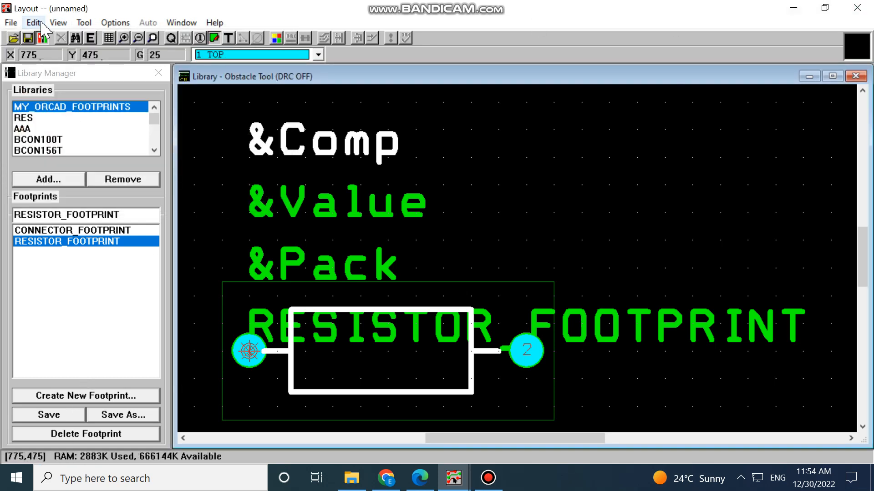
Step: Close the footprint editing window and return to the main OrCAD Layout window
left_click(856, 7)
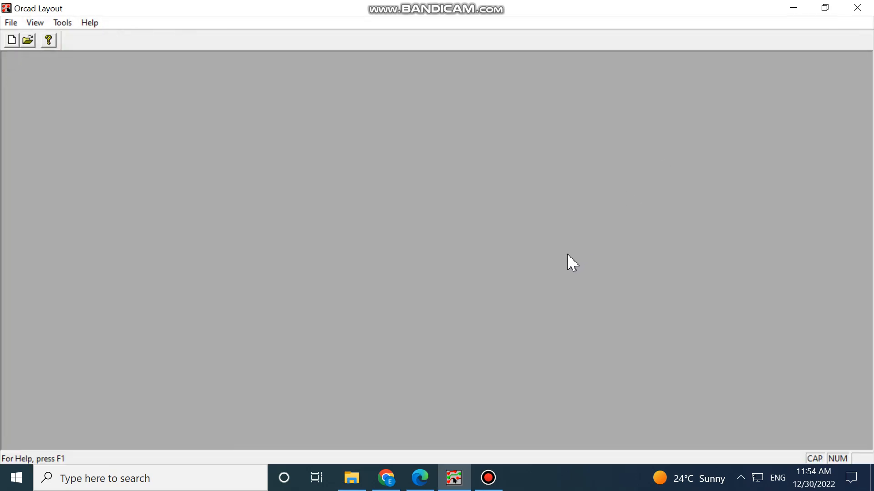